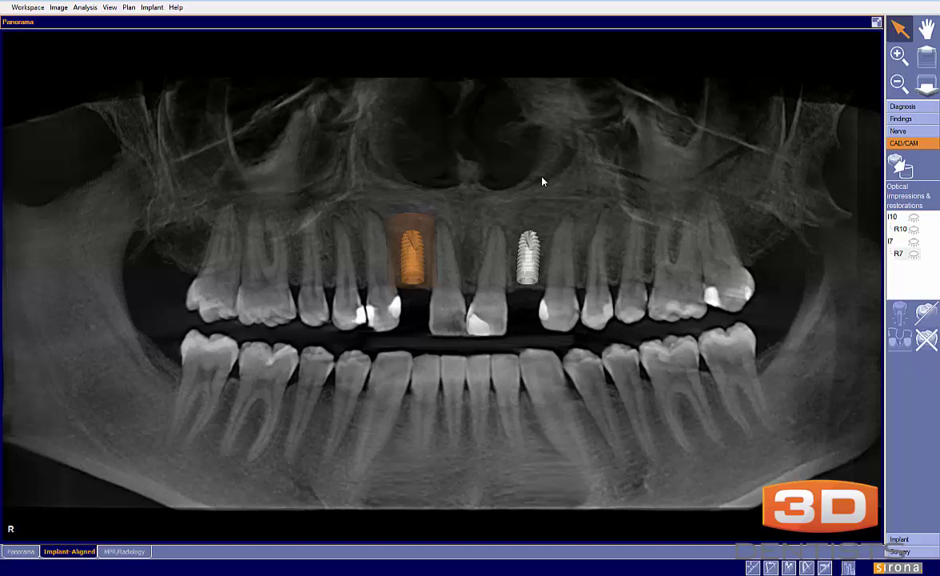
- Show the optical impressions I10 and I7 and their restorations R10 and R7 on the panorama
click(899, 540)
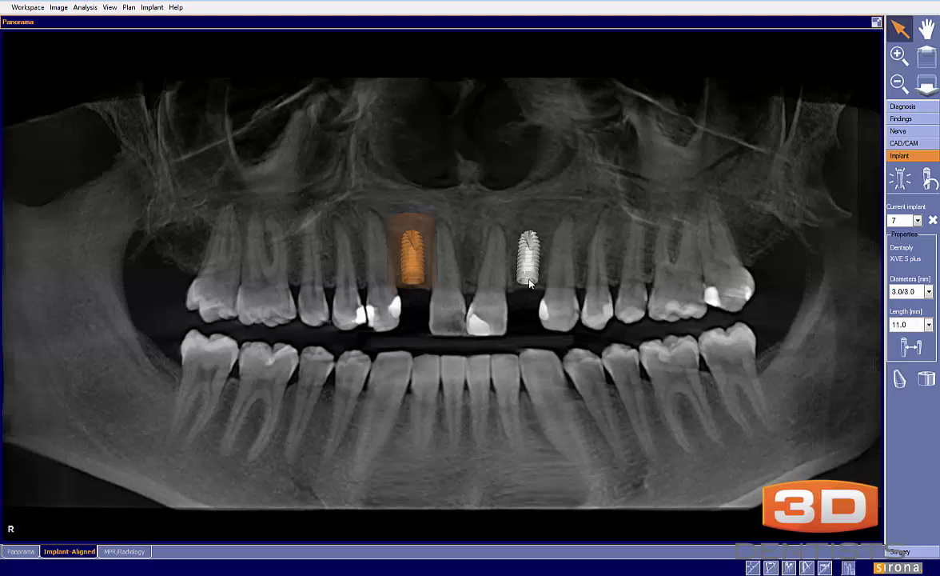
click(904, 143)
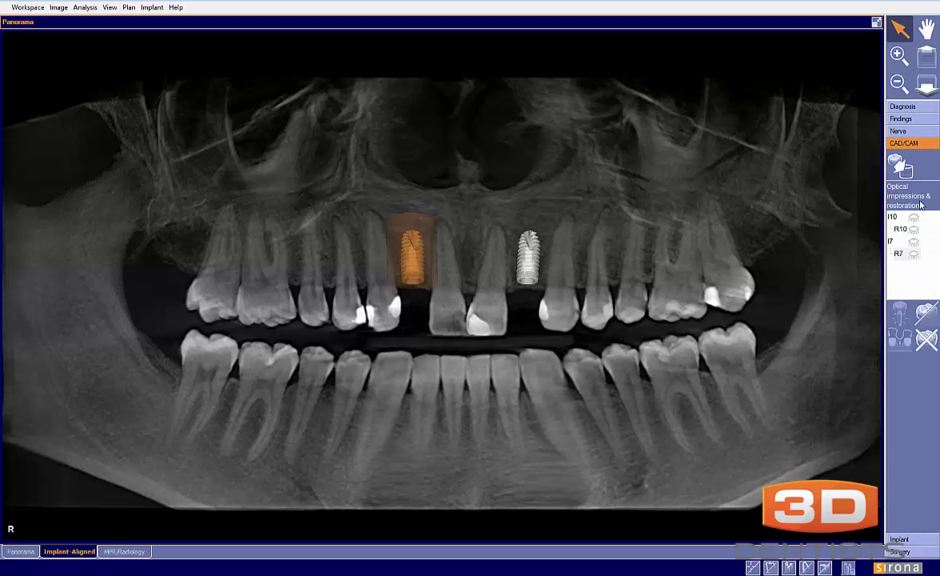
click(914, 229)
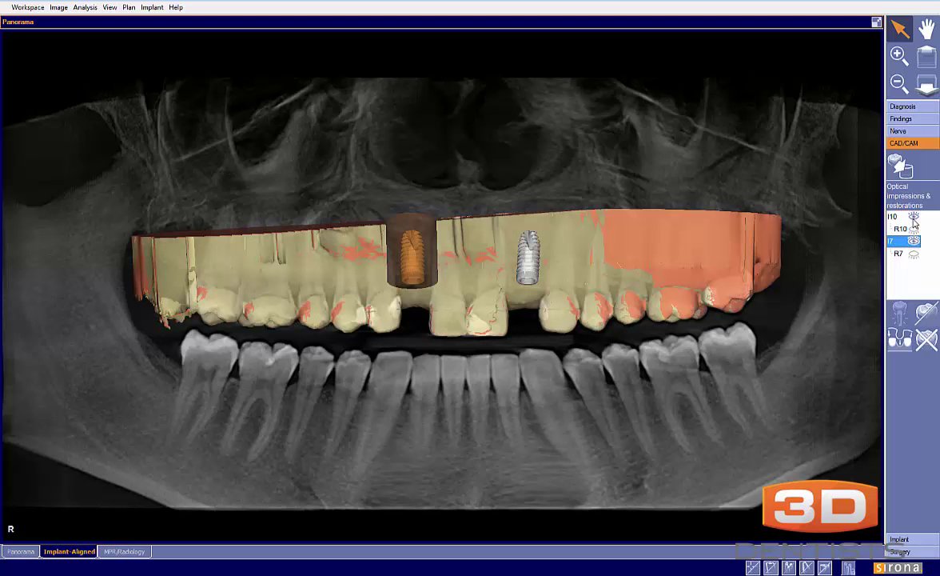
click(914, 254)
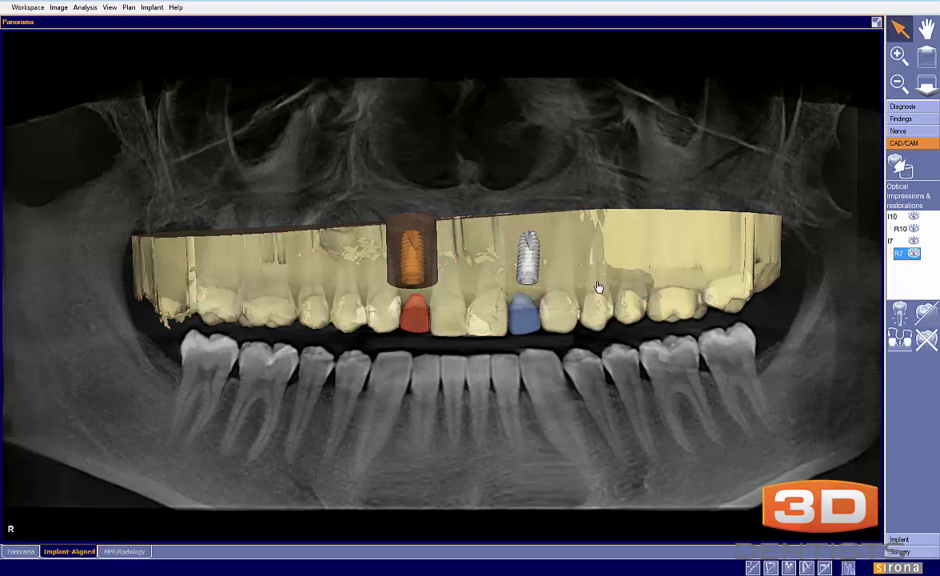
- Enlarge the 3D view and hide the current implant plan so only the impression and restorations show
double_click(805, 23)
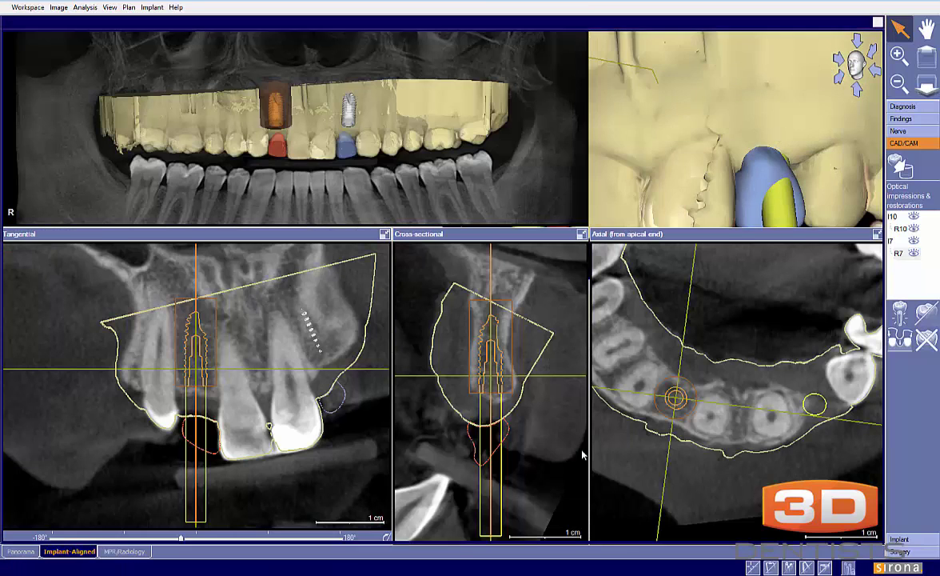
double_click(806, 21)
click(789, 566)
drag(649, 394, 654, 373)
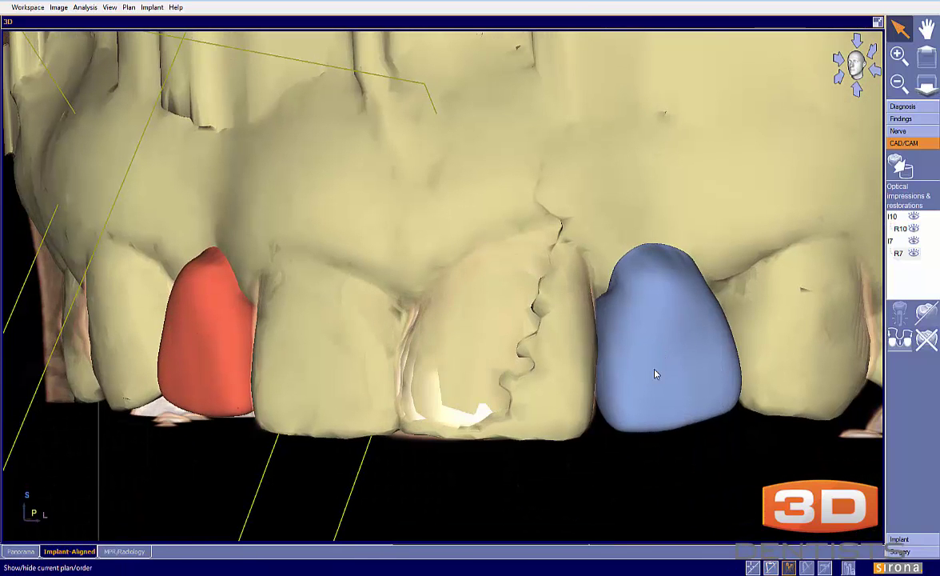
- Mark the long axes of the red restoration and its neighbouring teeth with straight yellow lines in the 3D view
scroll(655, 373, down, 1)
drag(396, 302, 546, 328)
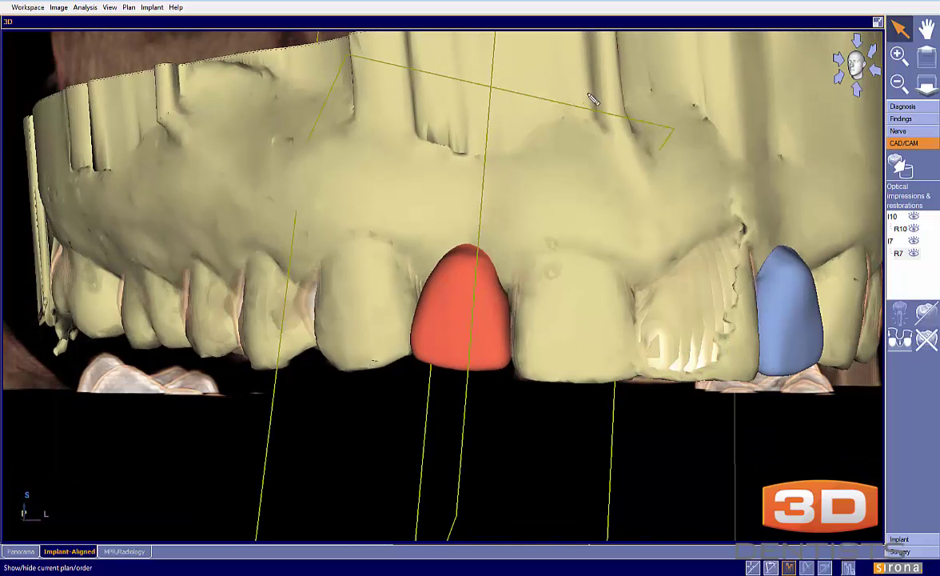
mouse_move(550, 99)
mouse_down()
mouse_move(558, 272)
mouse_move(588, 417)
mouse_up()
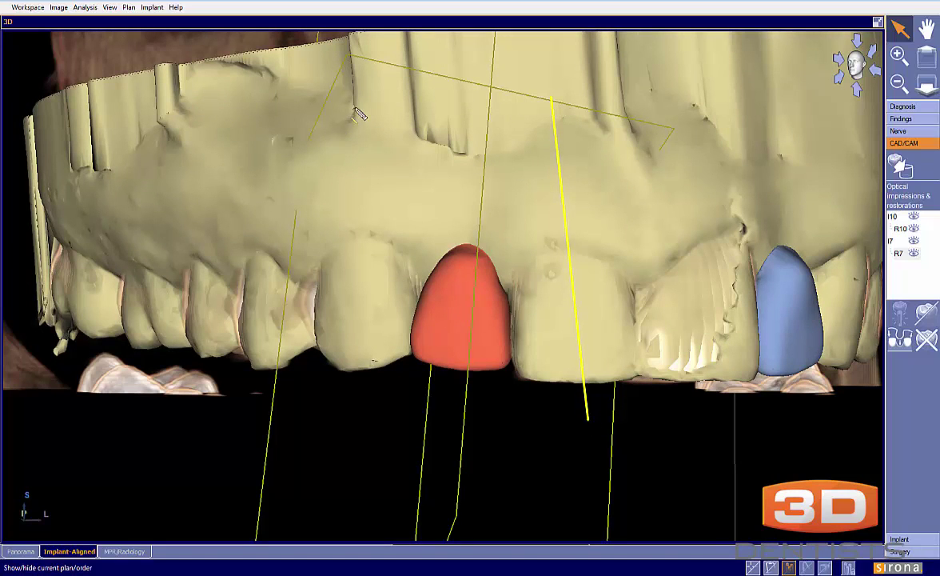
drag(352, 108, 361, 438)
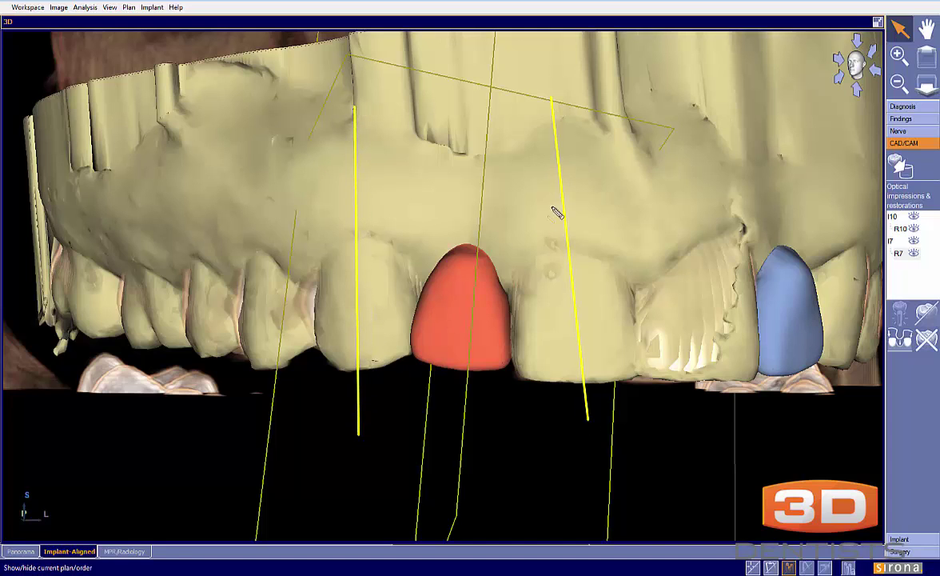
drag(518, 122, 437, 435)
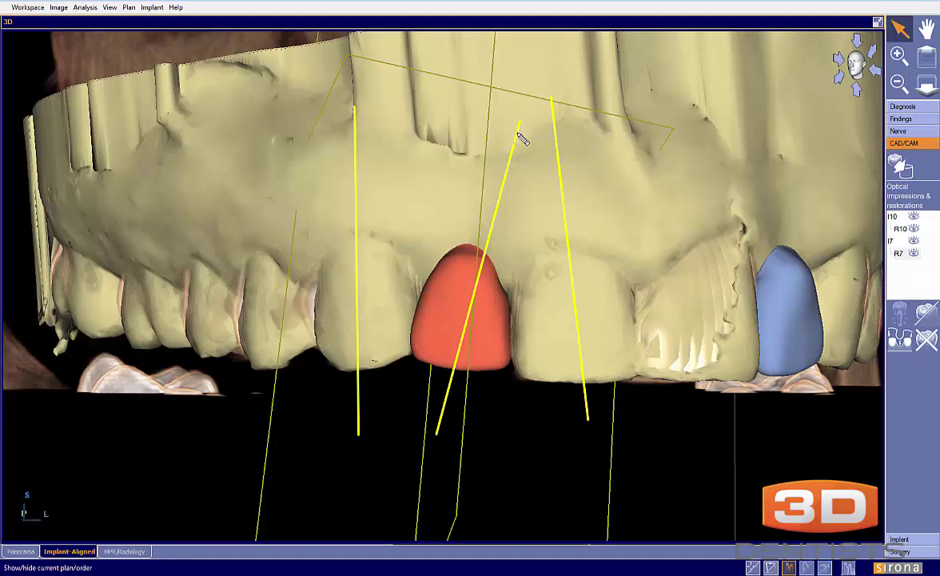
drag(491, 99, 437, 441)
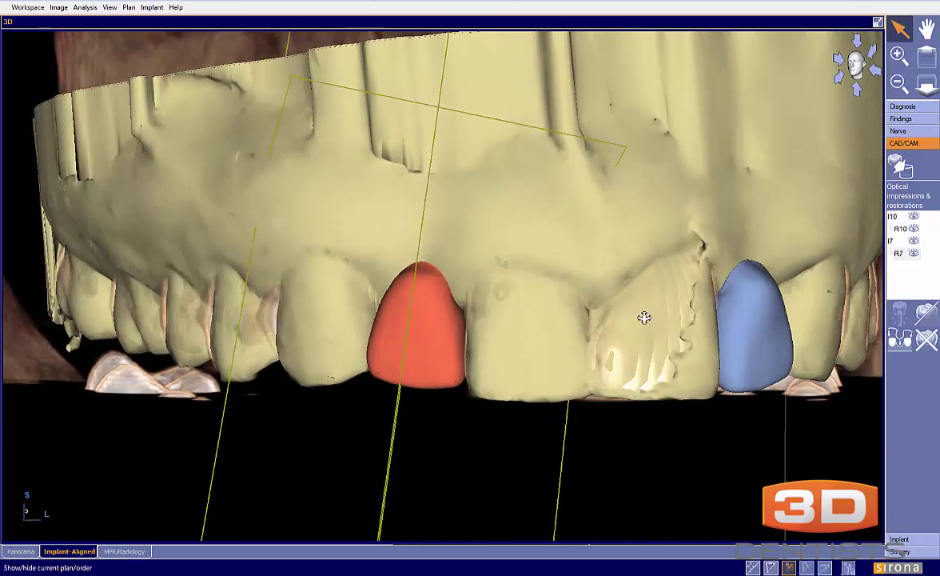
- Trace the gum margin of the red restoration in magenta and draw a horizontal reference line across the neighbouring teeth's gum level
drag(645, 317, 368, 318)
middle_drag(224, 320, 385, 306)
drag(385, 305, 442, 322)
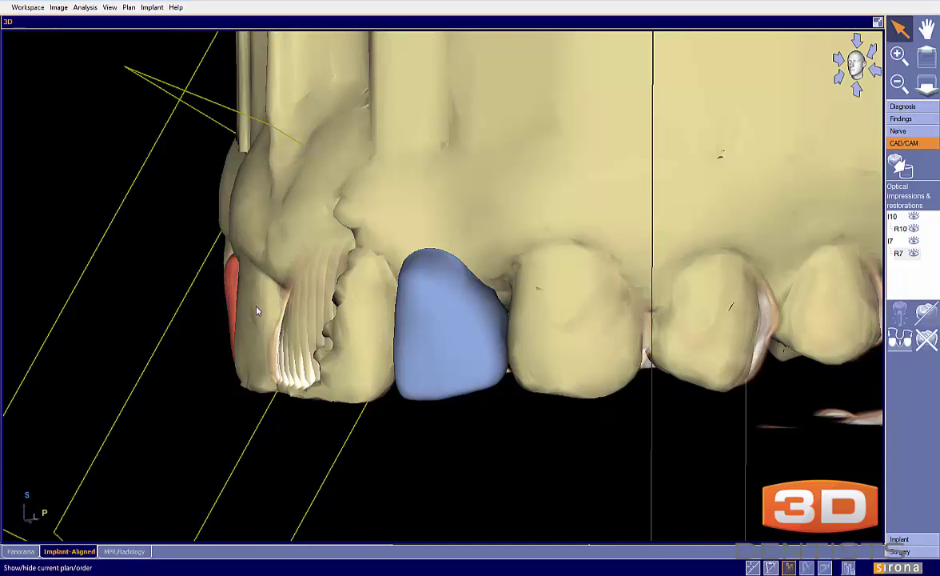
mouse_move(221, 296)
mouse_down()
mouse_move(311, 281)
mouse_move(408, 352)
mouse_move(548, 299)
mouse_move(434, 263)
mouse_move(481, 287)
mouse_move(585, 281)
mouse_move(426, 268)
mouse_move(664, 266)
mouse_move(503, 319)
mouse_move(537, 326)
mouse_move(791, 275)
mouse_up()
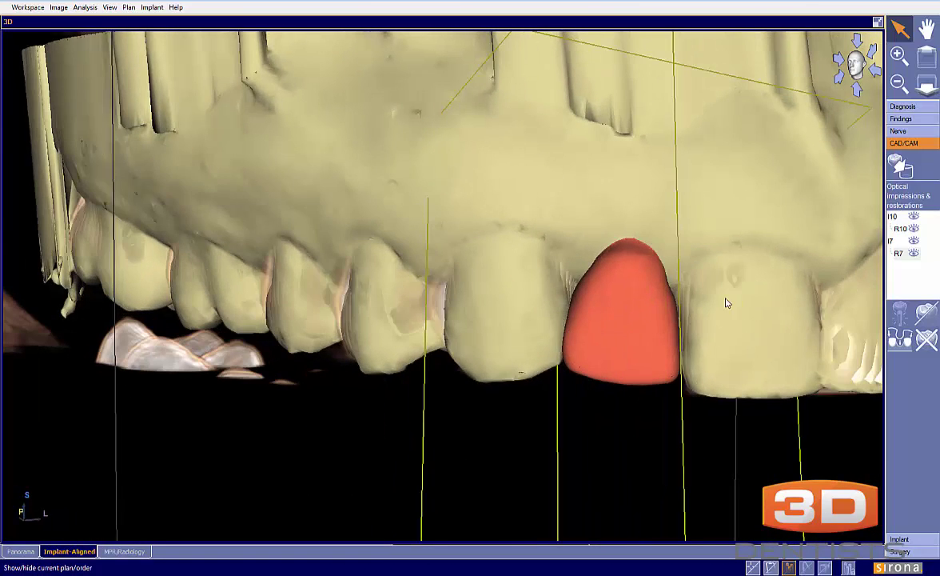
drag(665, 273, 664, 297)
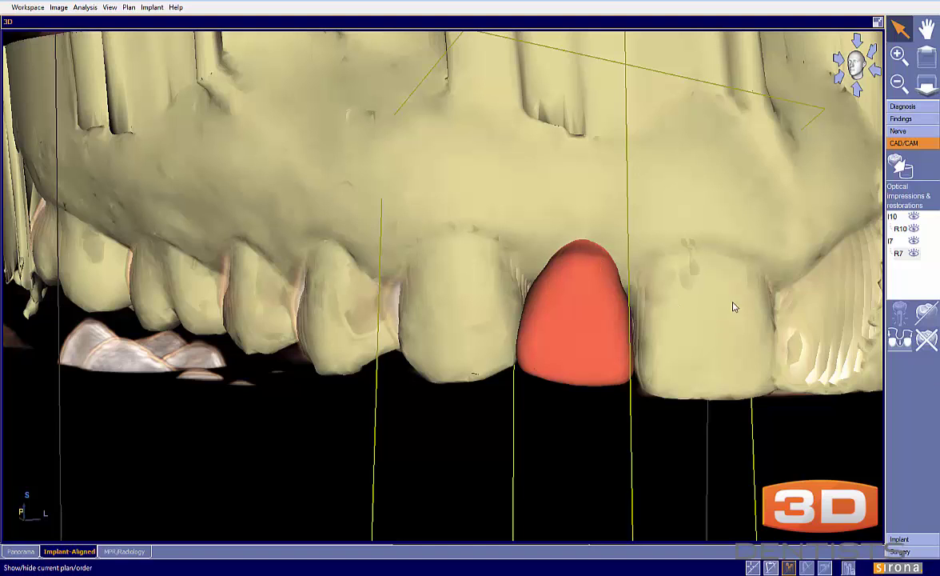
mouse_move(626, 290)
mouse_down()
mouse_move(612, 256)
mouse_move(577, 248)
mouse_move(546, 269)
mouse_move(531, 296)
mouse_up()
drag(395, 235, 753, 243)
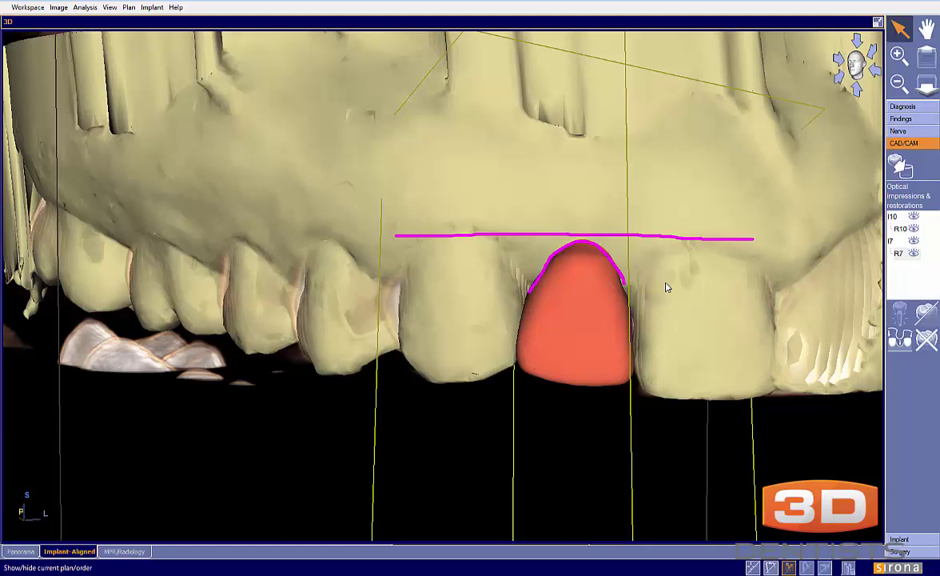
key(Escape)
- View the arch from the biting surface and trace the palatal curve past the red and blue restorations in magenta
drag(646, 332, 619, 136)
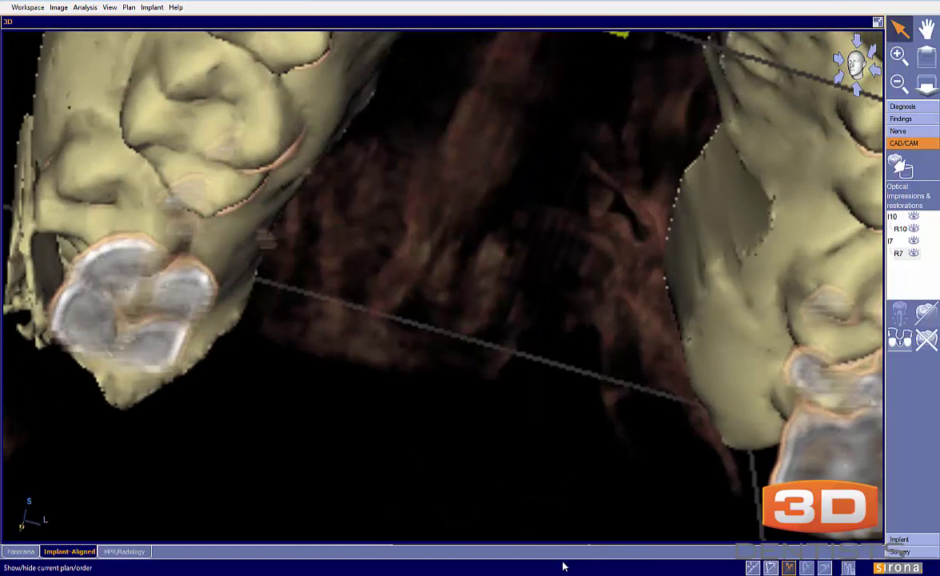
drag(563, 566, 478, 302)
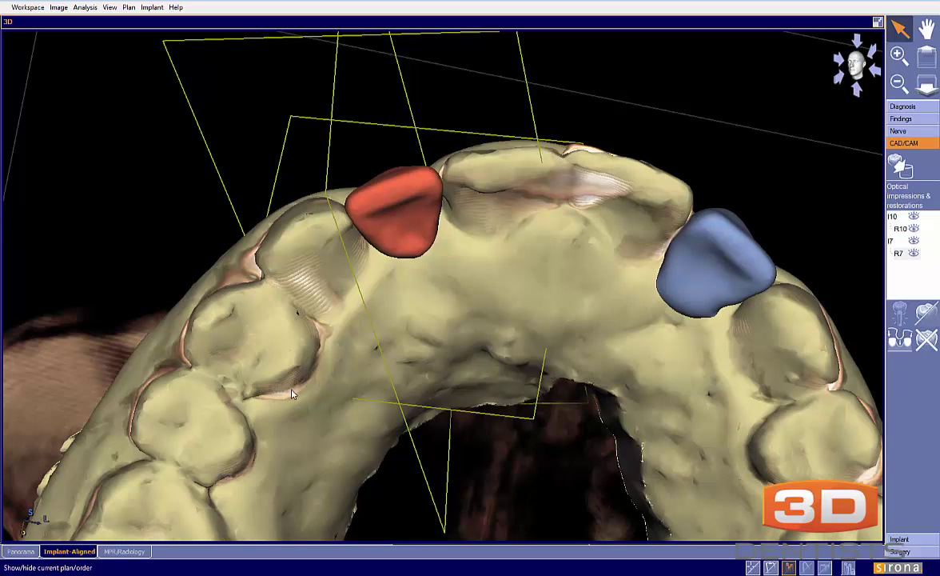
mouse_move(292, 391)
mouse_down()
mouse_move(361, 306)
mouse_move(414, 269)
mouse_up()
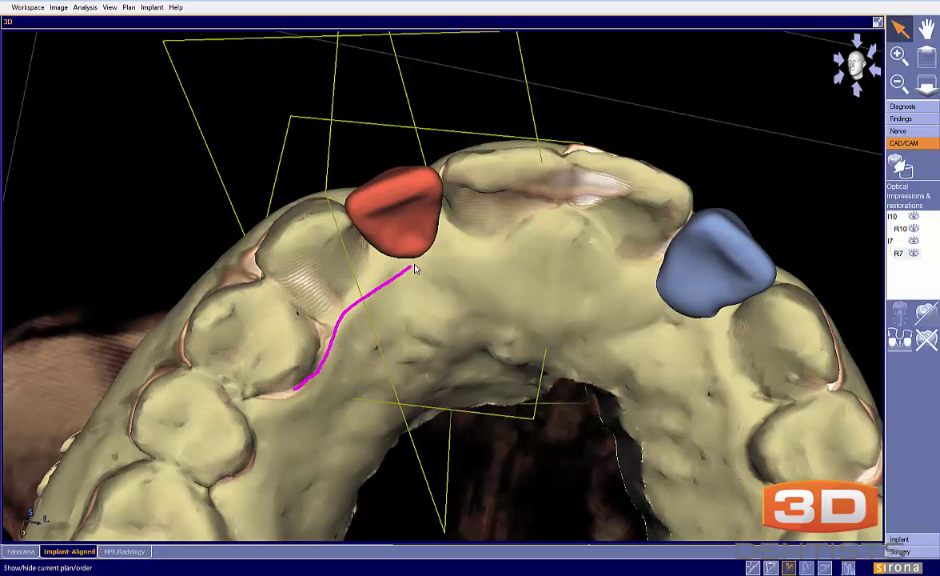
drag(471, 249, 509, 247)
mouse_move(616, 260)
mouse_down()
mouse_move(651, 268)
mouse_move(767, 402)
mouse_up()
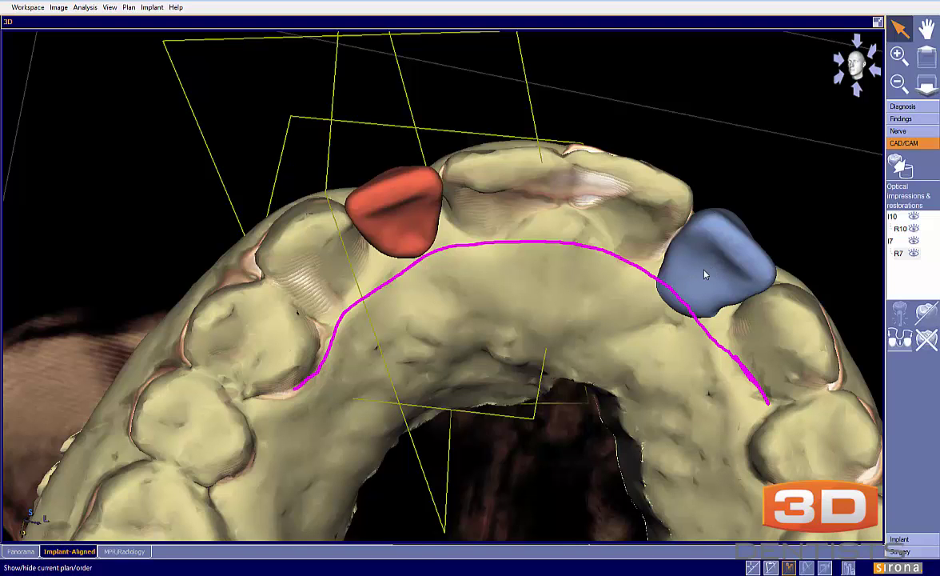
drag(686, 288, 691, 296)
key(Escape)
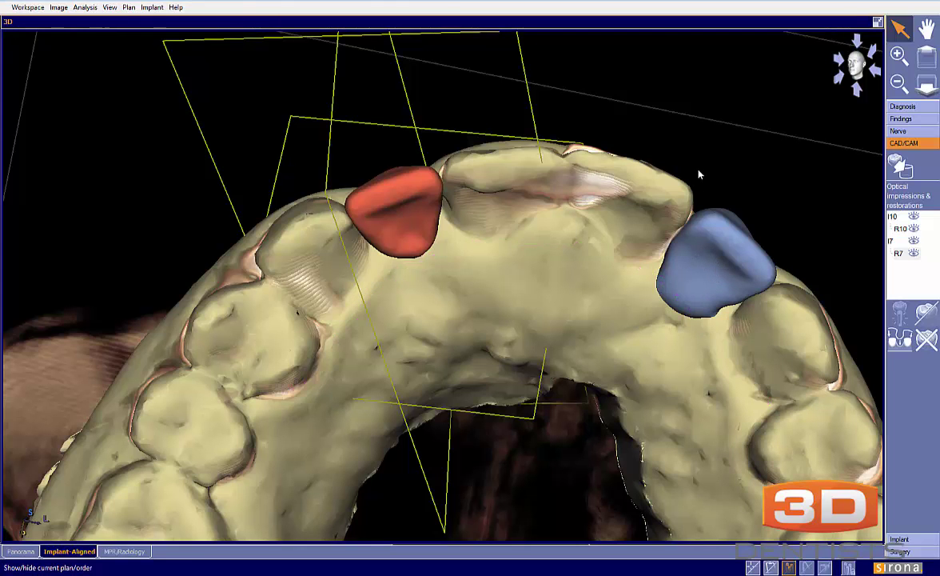
- Mark the long axes of the blue restoration and its neighbouring teeth in yellow, and trace the restoration's gum margin in magenta
mouse_move(699, 171)
mouse_down()
mouse_move(700, 299)
mouse_move(672, 233)
mouse_move(665, 273)
mouse_move(564, 187)
mouse_move(621, 225)
mouse_move(464, 39)
mouse_move(543, 141)
mouse_move(478, 231)
mouse_move(586, 238)
mouse_move(588, 248)
mouse_up()
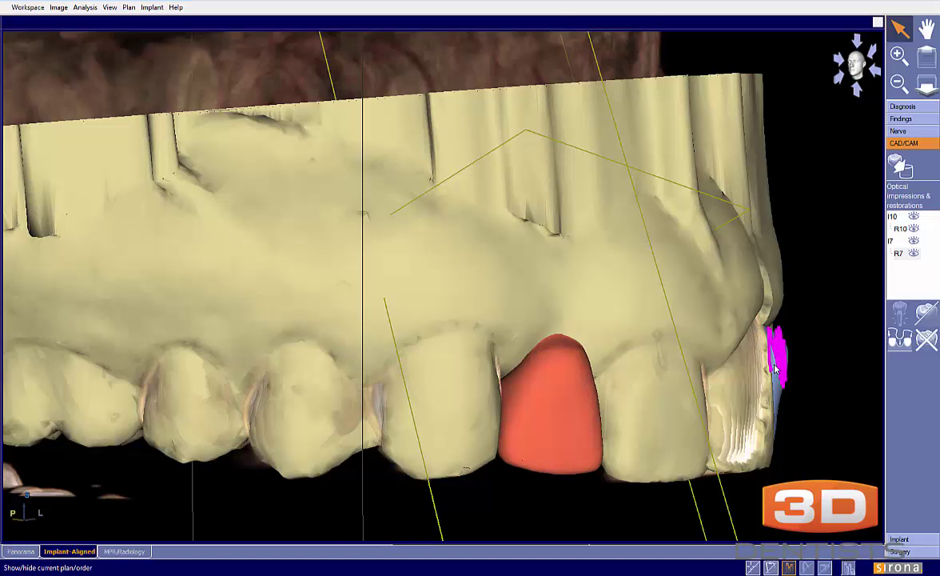
drag(739, 338, 559, 334)
drag(795, 321, 596, 329)
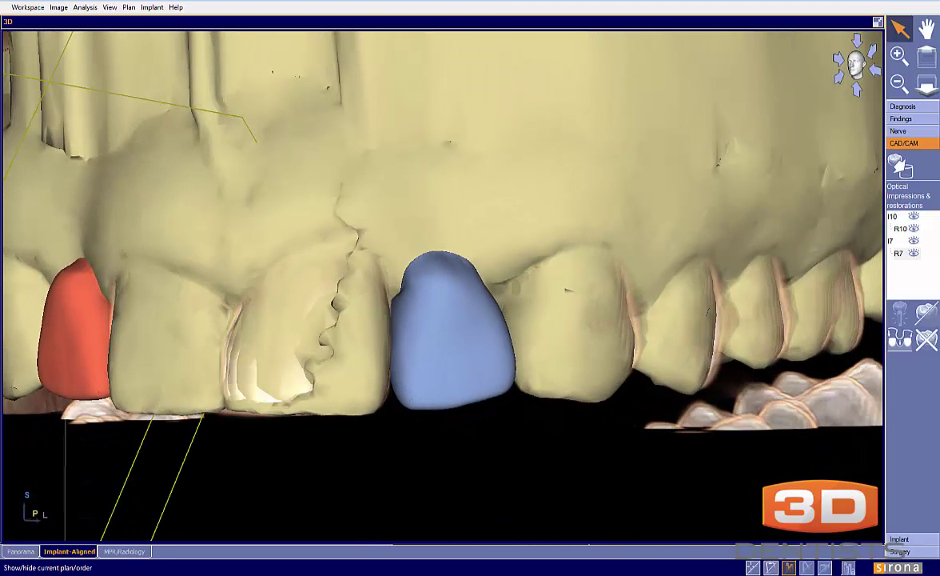
drag(345, 93, 287, 498)
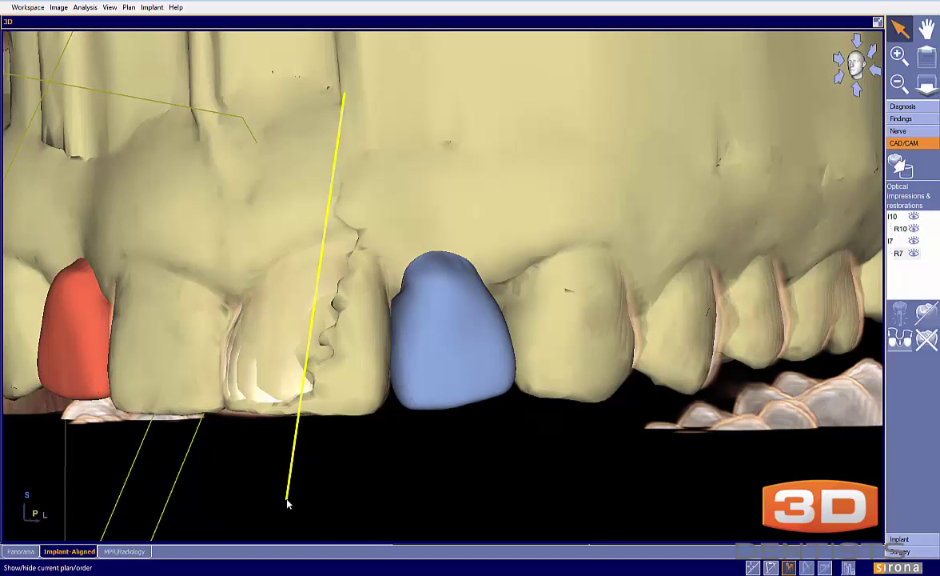
mouse_move(601, 69)
mouse_down()
mouse_move(564, 344)
mouse_move(590, 470)
mouse_up()
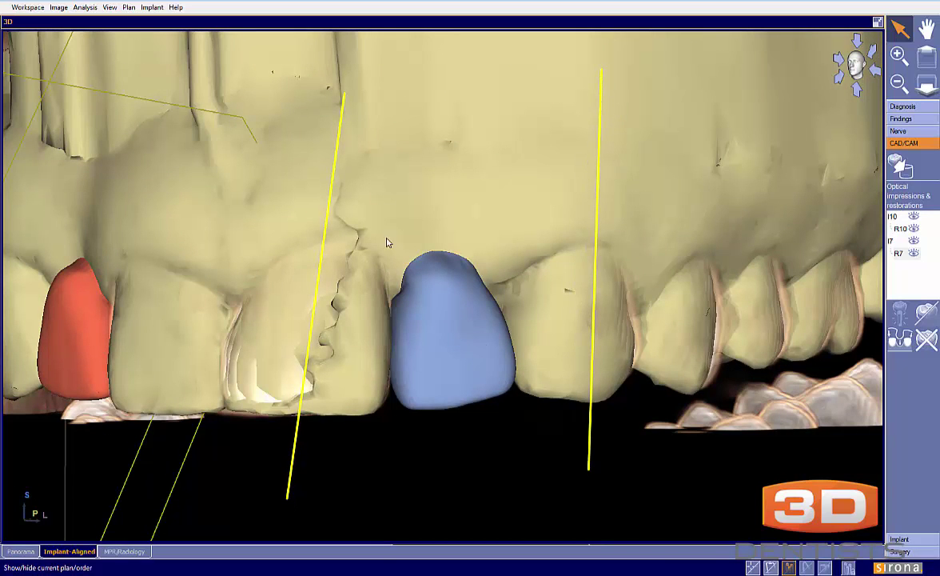
mouse_move(377, 64)
mouse_down()
mouse_move(451, 299)
mouse_move(494, 483)
mouse_up()
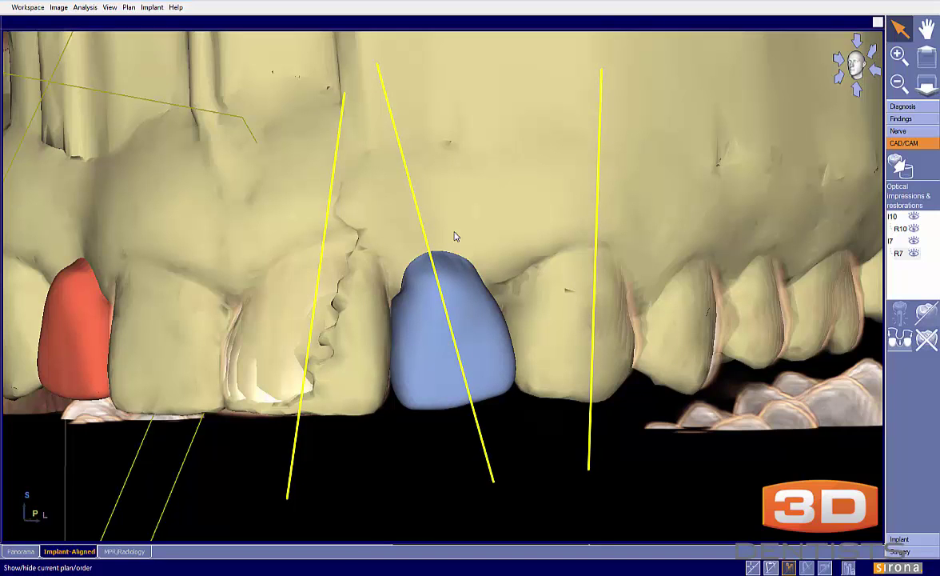
key(Escape)
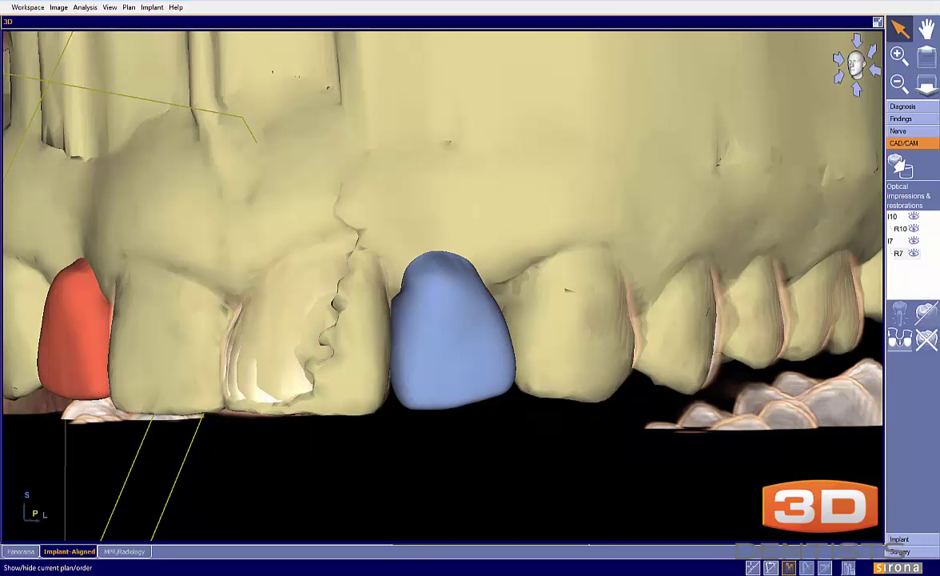
mouse_move(397, 300)
mouse_down()
mouse_move(413, 272)
mouse_move(443, 254)
mouse_move(466, 260)
mouse_move(498, 297)
mouse_up()
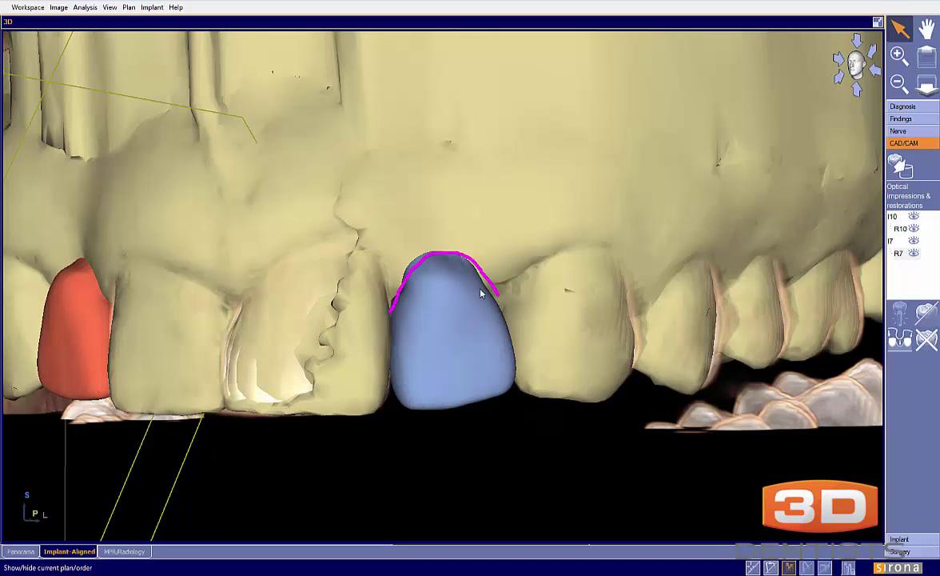
drag(481, 294, 606, 258)
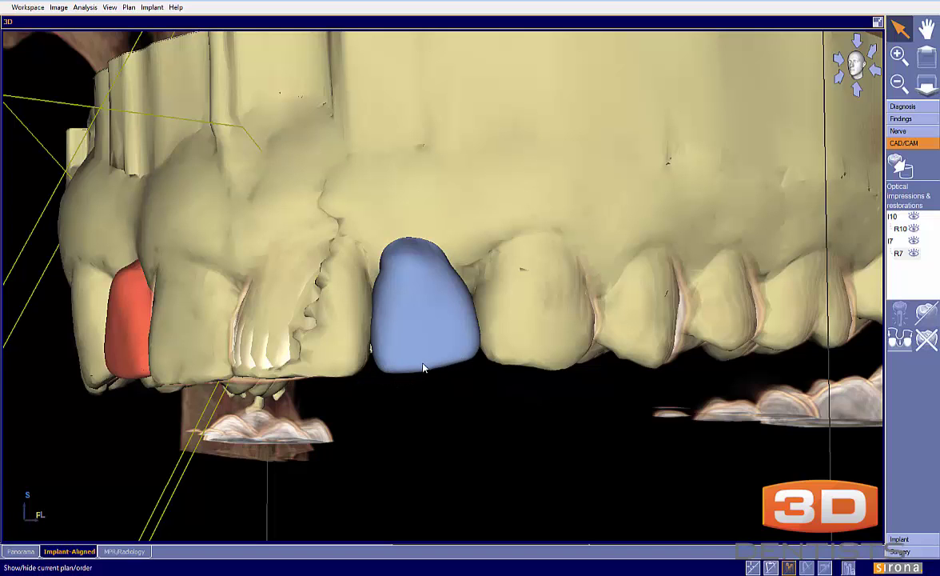
- Show the current implant plan again and inspect the implant axes through both restorations in the enlarged 3D view
click(878, 21)
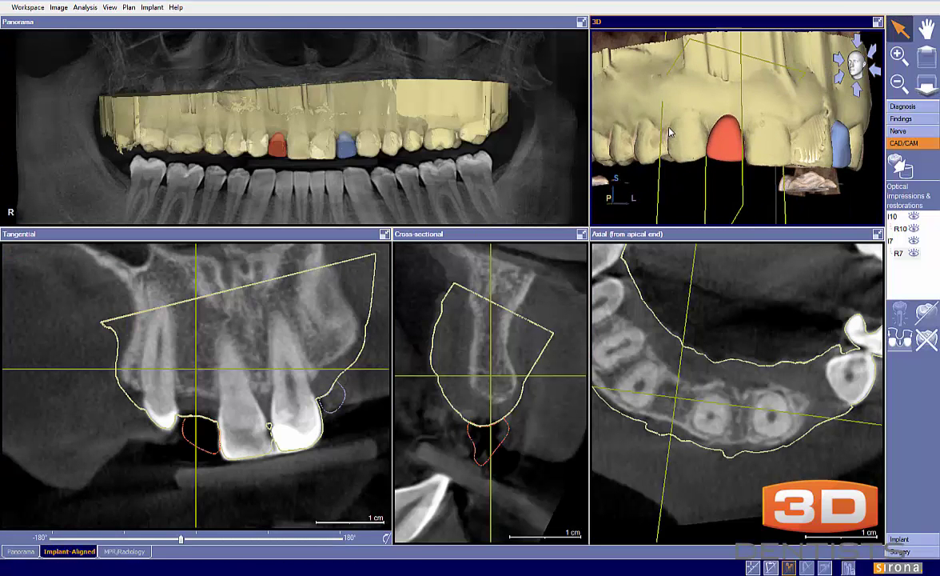
click(790, 567)
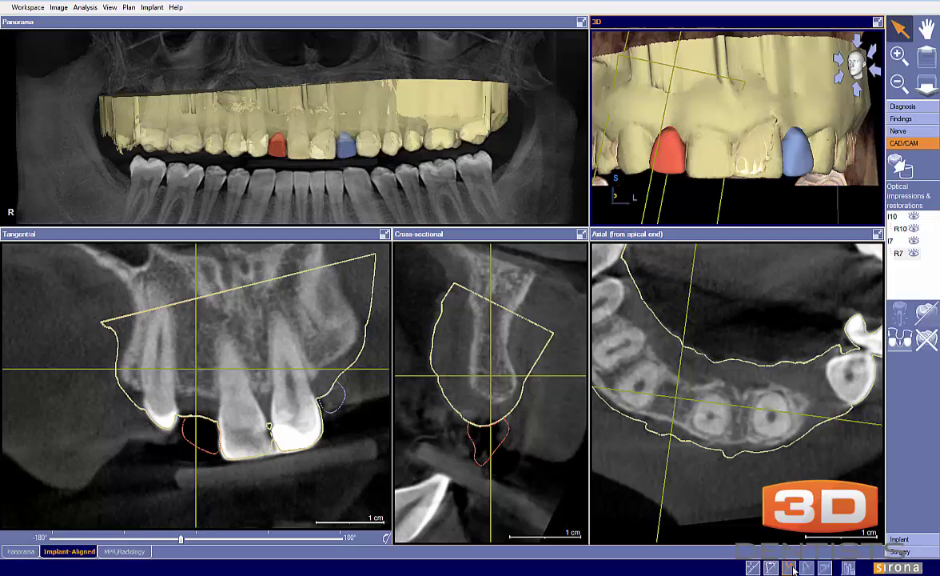
click(878, 21)
drag(405, 190, 534, 275)
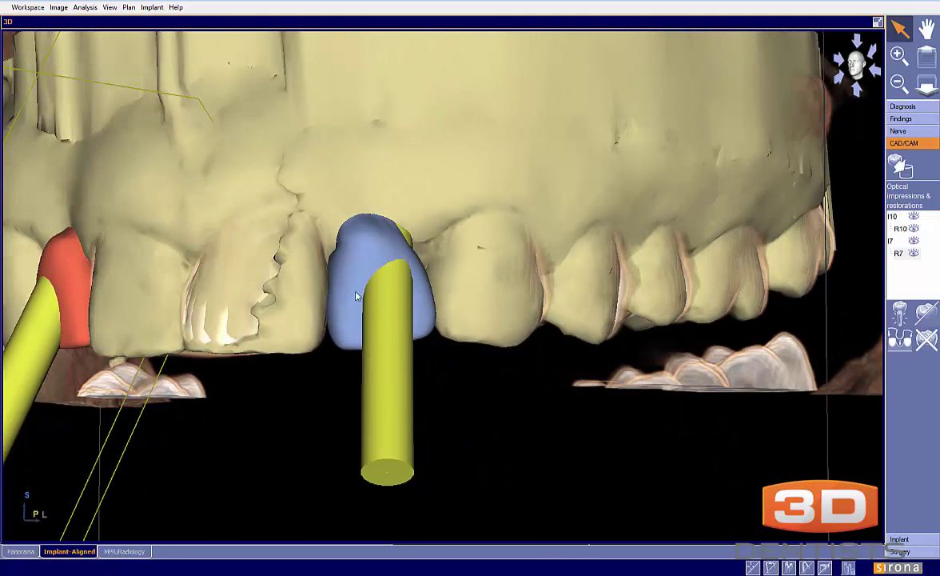
click(878, 22)
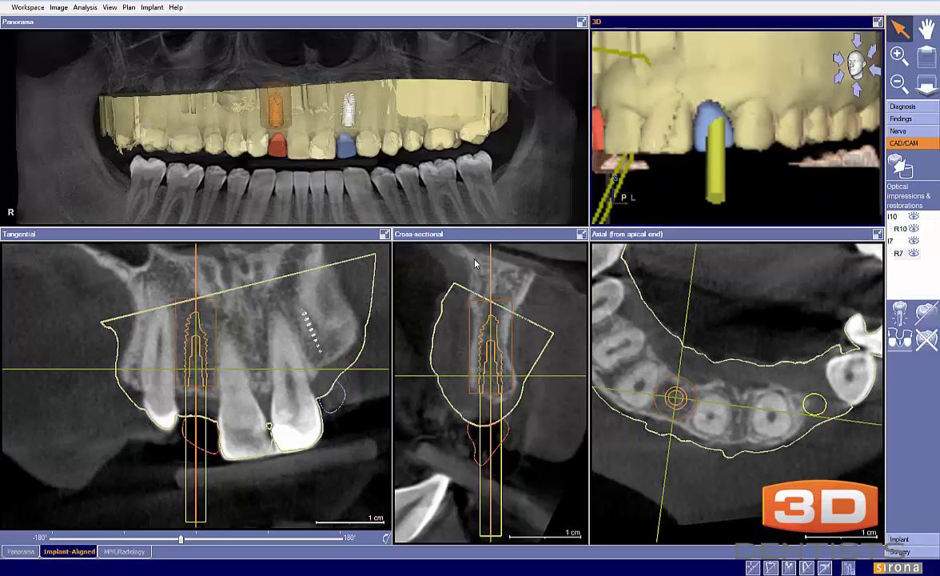
- Enlarge the cross-sectional view to examine the site 7 implant against the bone and the red restoration outline
click(326, 391)
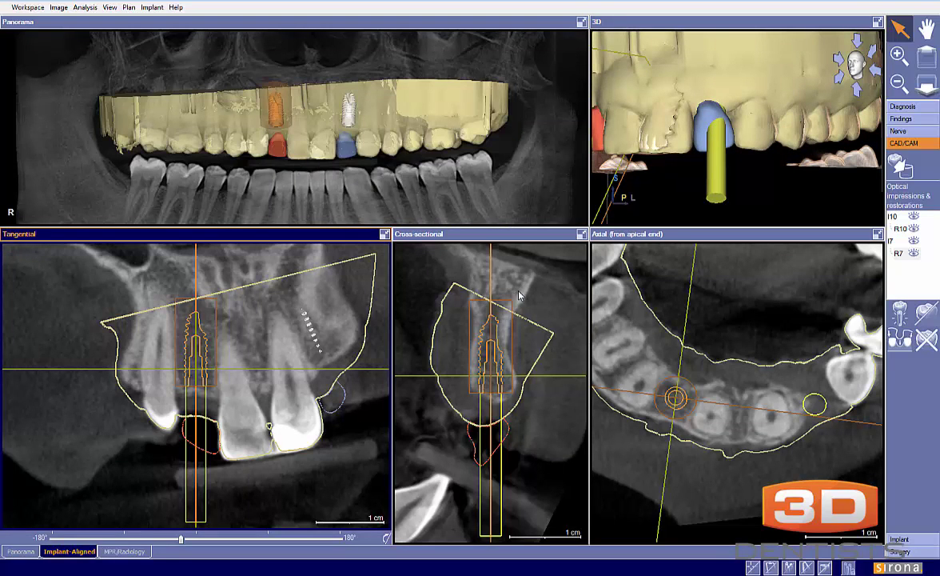
mouse_move(518, 292)
mouse_down()
mouse_move(503, 290)
mouse_move(518, 285)
mouse_up()
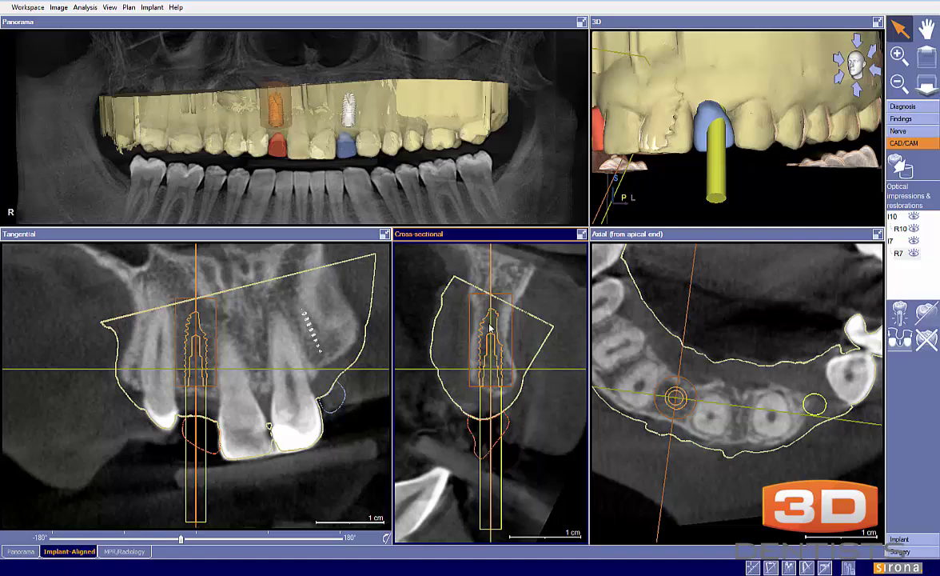
drag(491, 277, 502, 283)
click(581, 234)
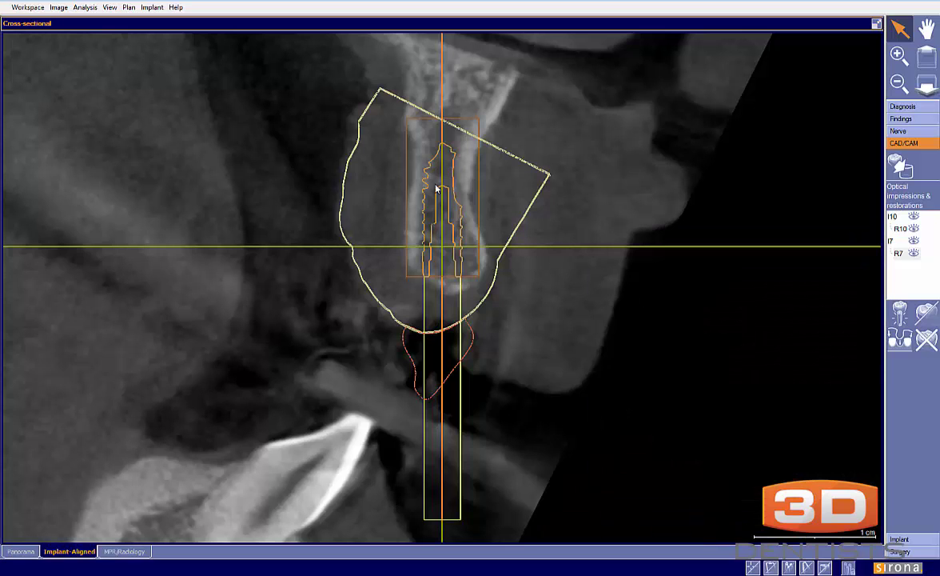
- Mark the bone on both sides of the site 7 implant in magenta on the cross-section, then clear the marks and restore all views
drag(412, 143, 412, 183)
mouse_move(474, 159)
mouse_down()
mouse_move(470, 204)
mouse_move(465, 180)
mouse_up()
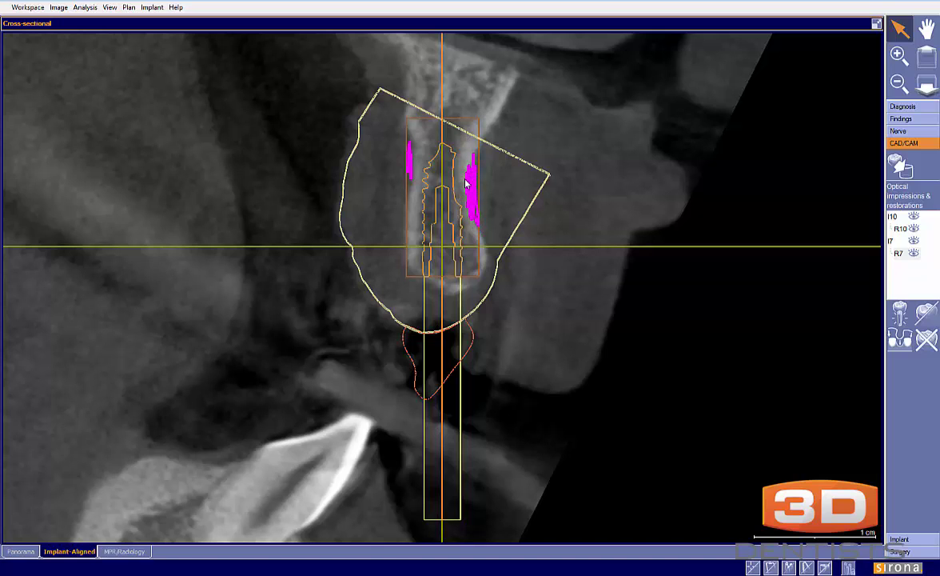
key(Escape)
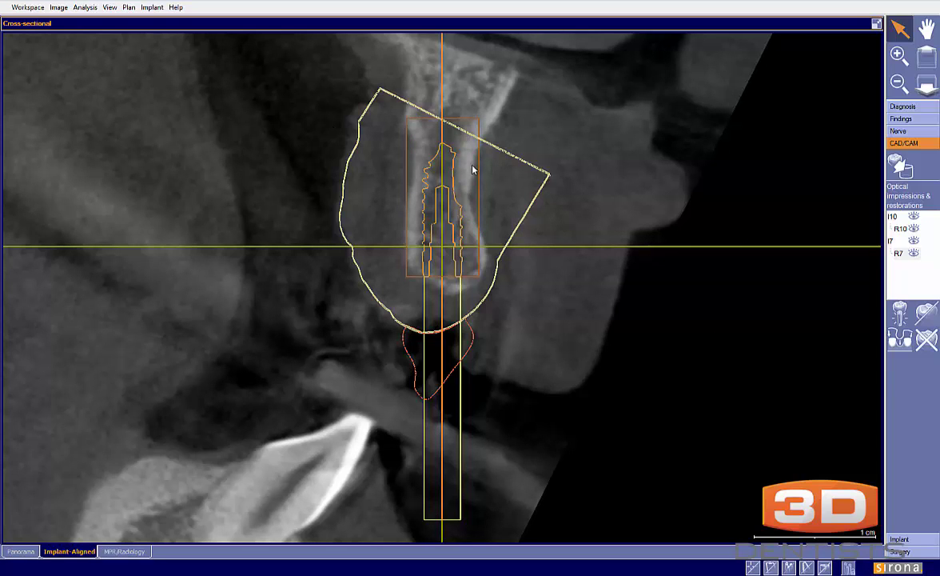
click(876, 24)
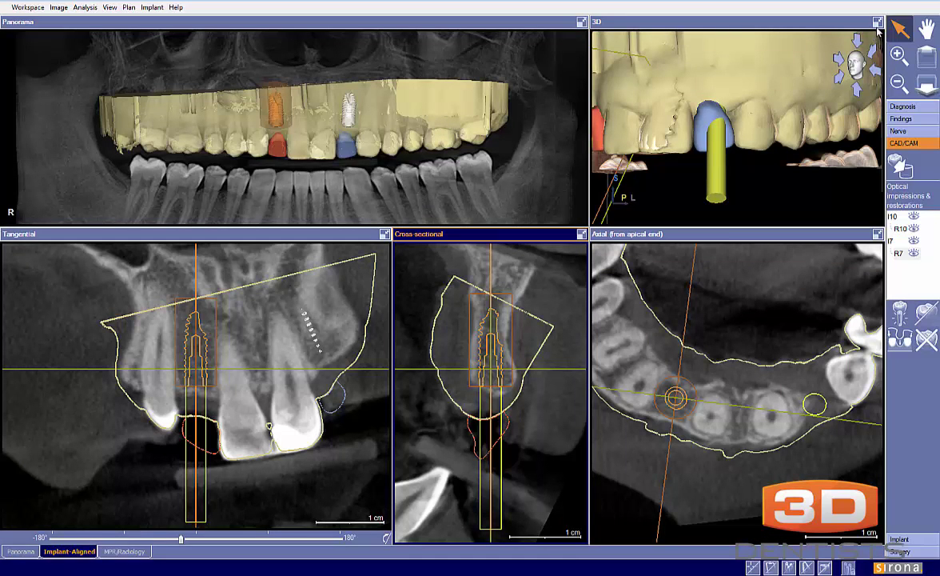
- Enlarge the 3D view and inspect where both implant axes leave the red and blue restorations
double_click(805, 26)
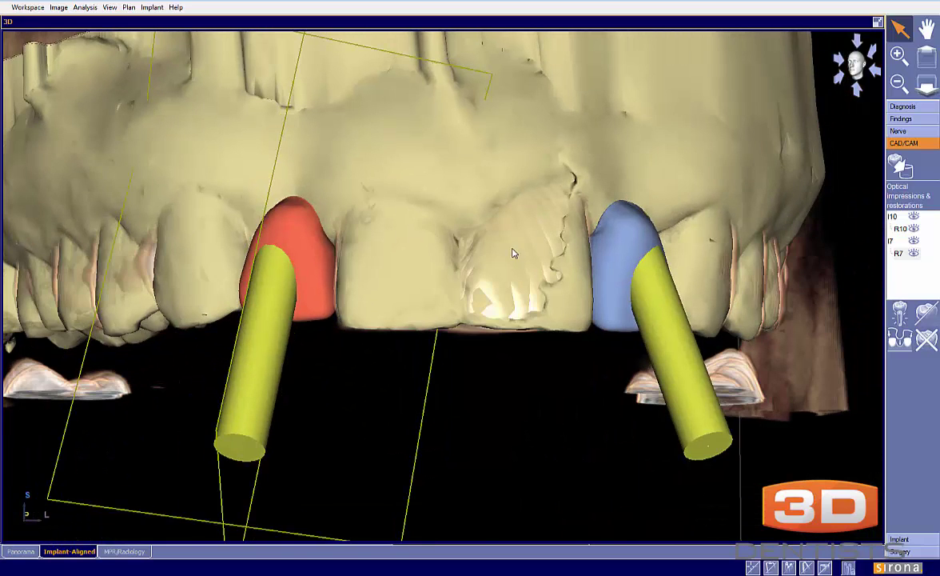
drag(513, 253, 558, 258)
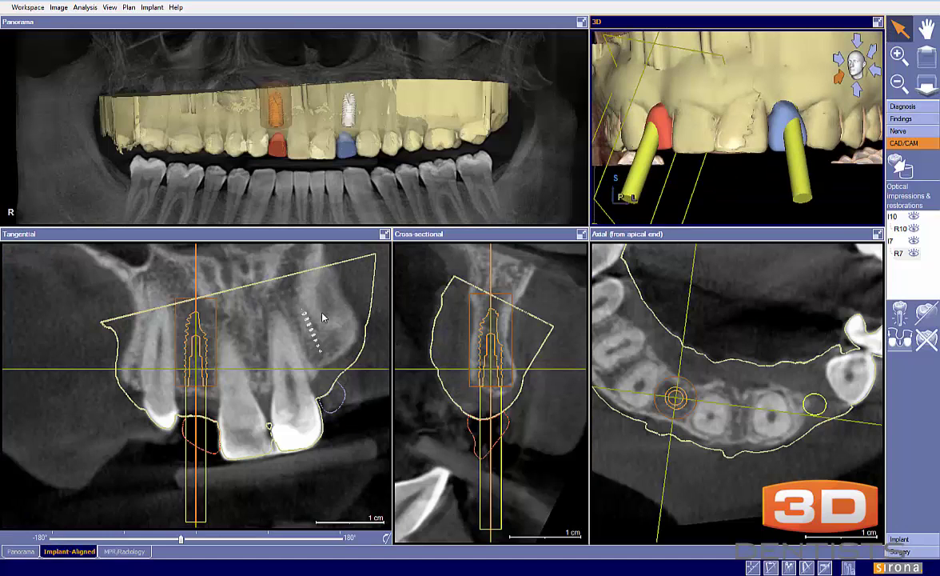
- Tilt the site 7 implant in the cross-section so its axis runs through the biting edge of the red restoration, and check it in 3D
click(323, 318)
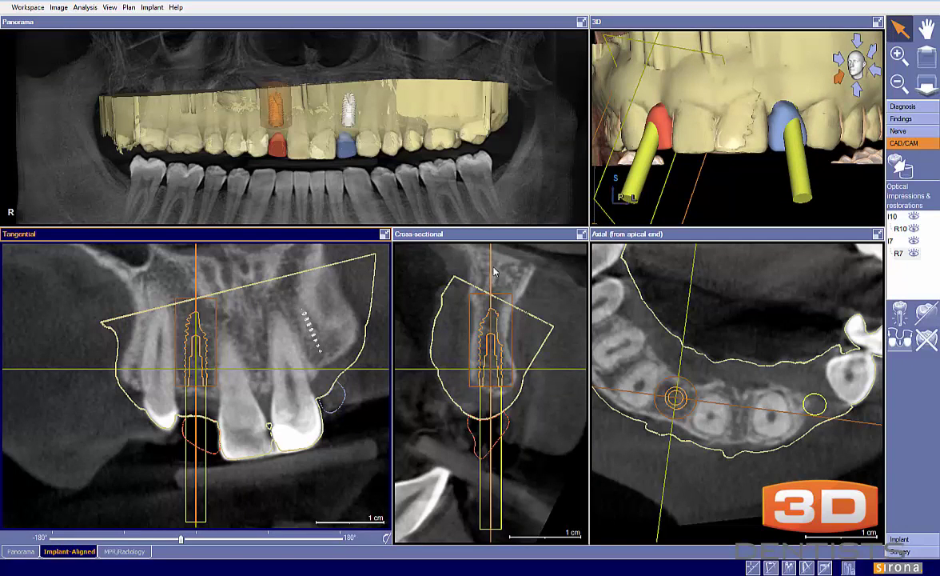
drag(492, 264, 501, 273)
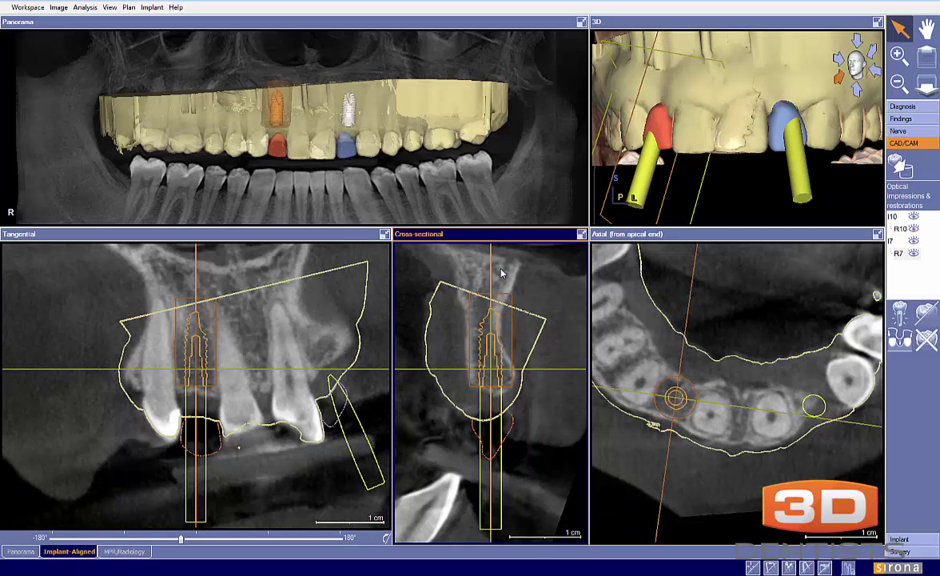
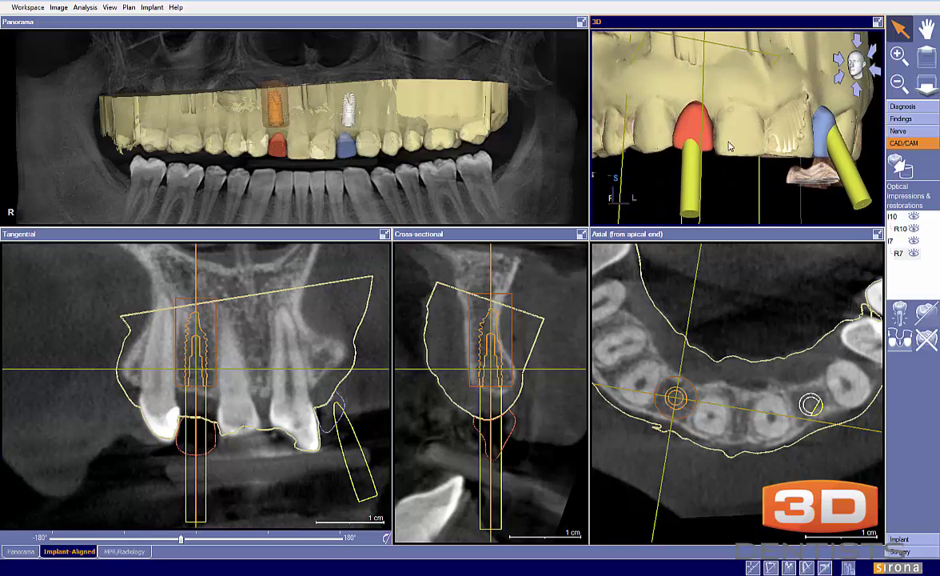
drag(727, 145, 664, 147)
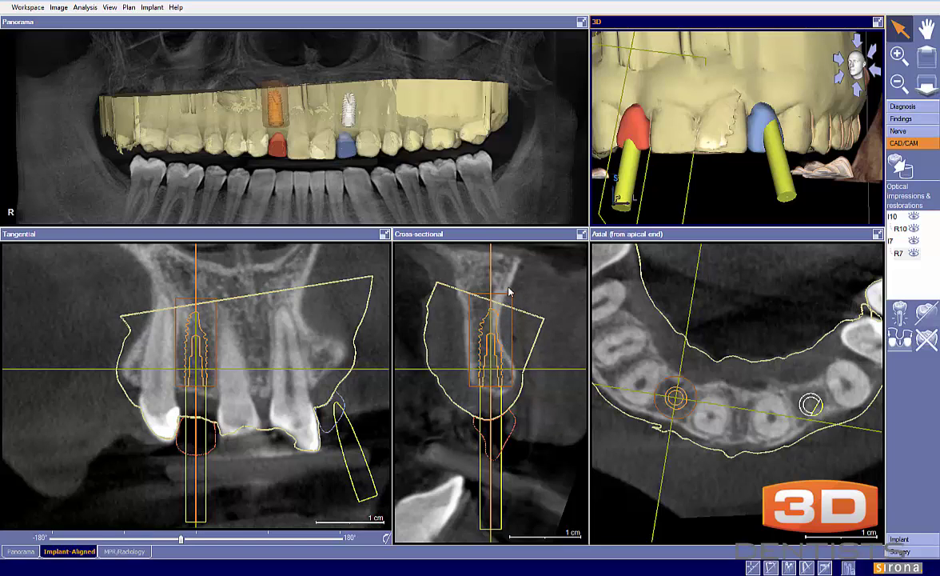
drag(720, 153, 797, 94)
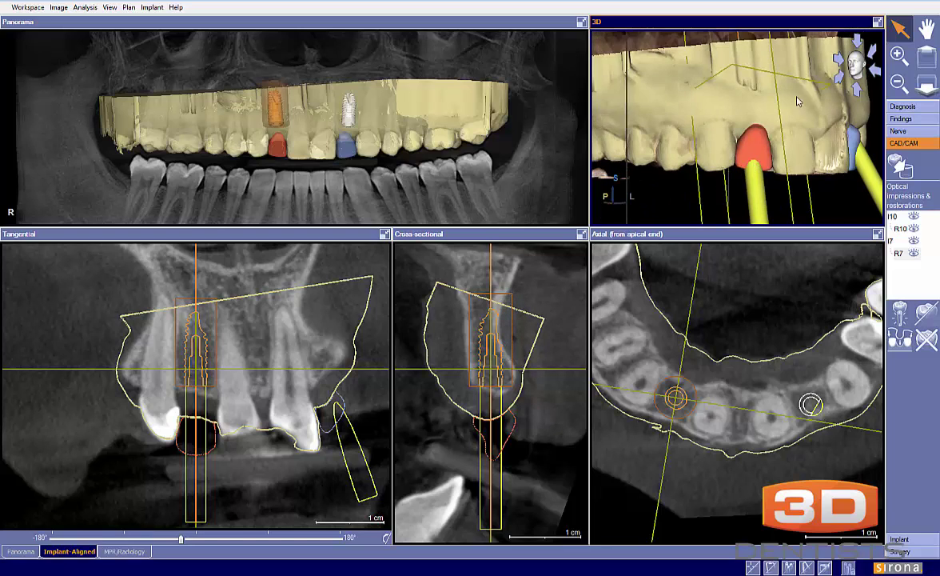
- Examine the site 7 implant axis in the enlarged 3D view from several angles and compare it with the site 10 axis
click(878, 22)
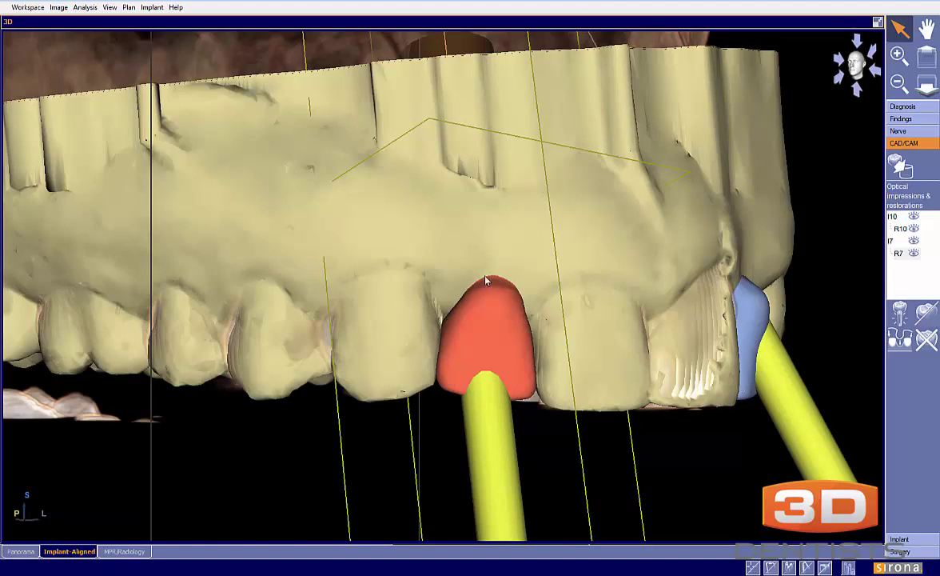
scroll(440, 268, up, 2)
drag(432, 286, 219, 254)
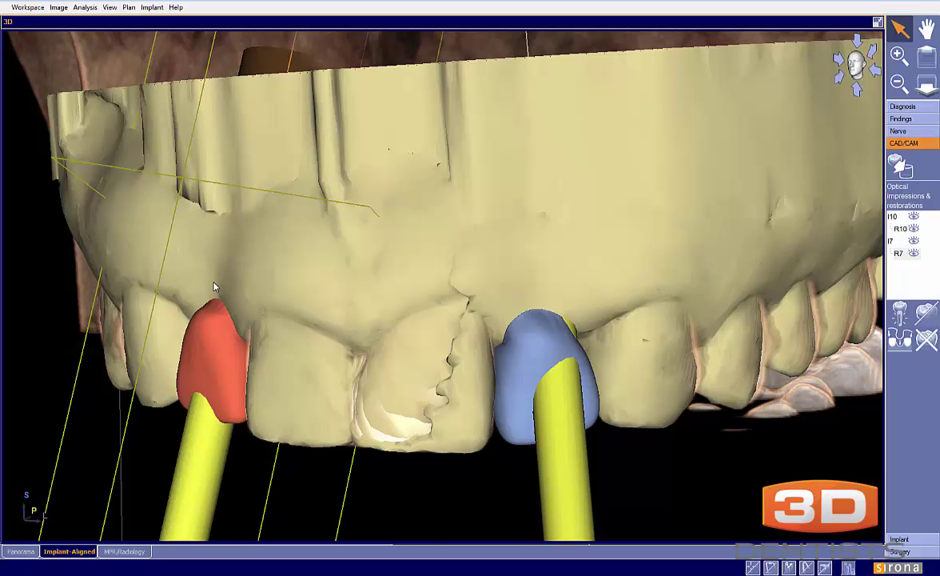
drag(210, 272, 304, 258)
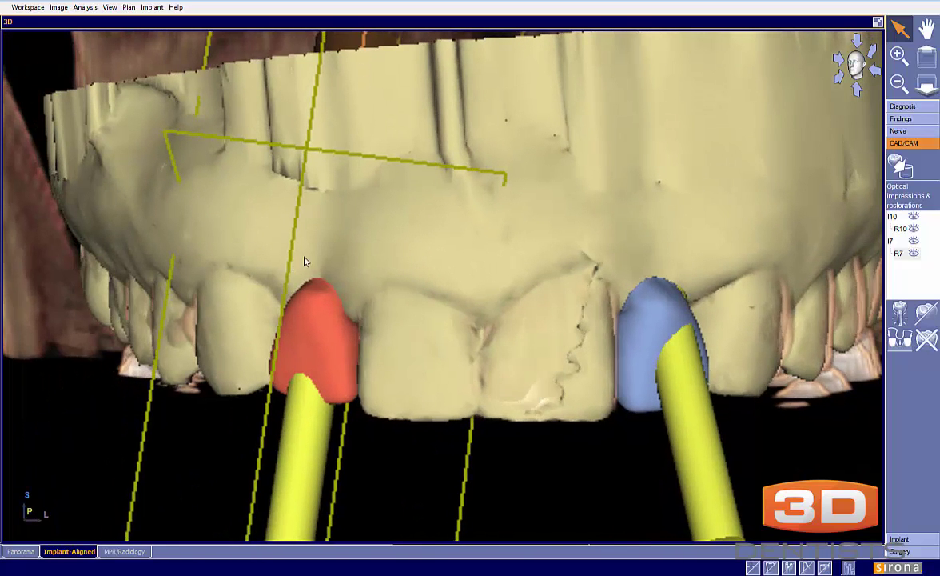
click(878, 23)
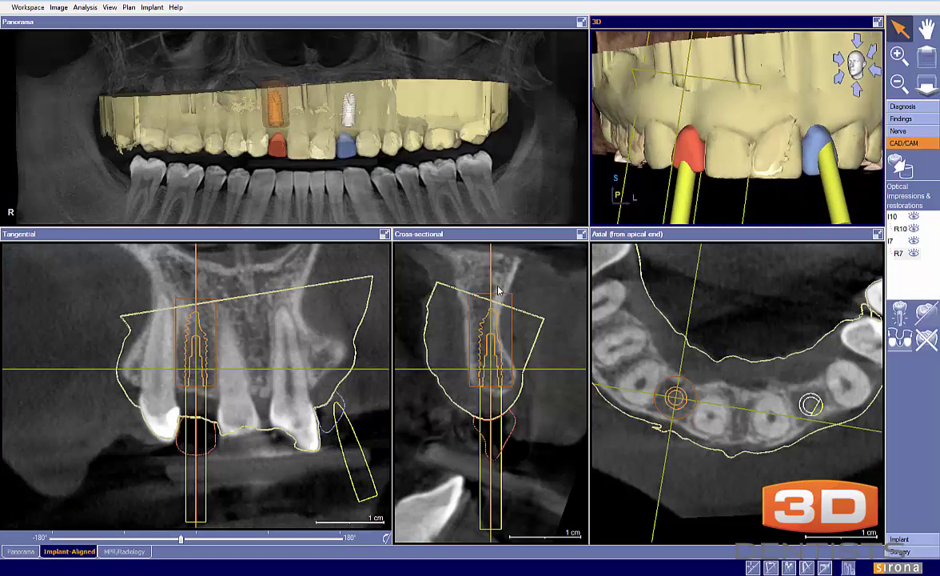
- Fine-tune the tilt of the site 7 implant and compare its axis with the one through the blue restoration in 3D
click(492, 277)
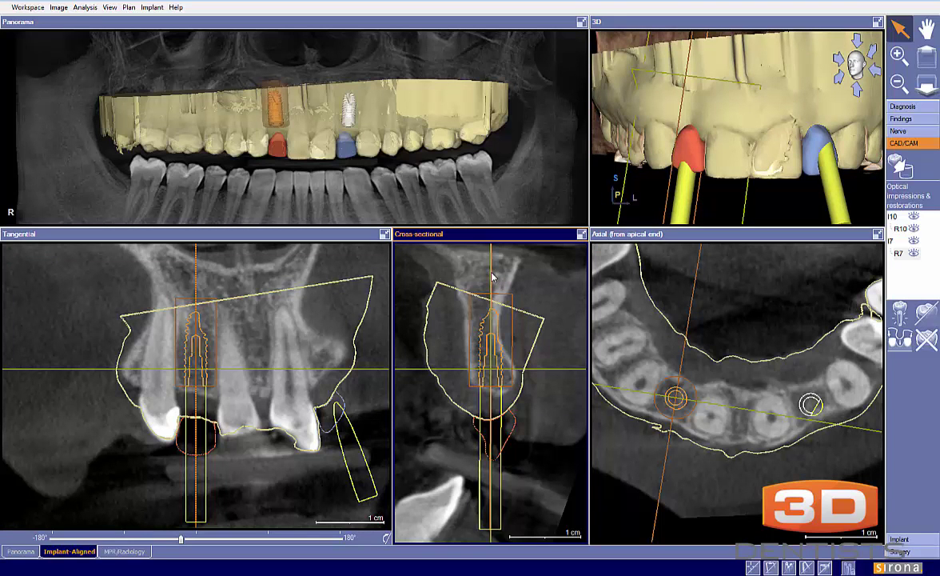
mouse_move(736, 174)
mouse_down()
mouse_move(769, 161)
mouse_move(695, 171)
mouse_move(725, 170)
mouse_up()
click(196, 367)
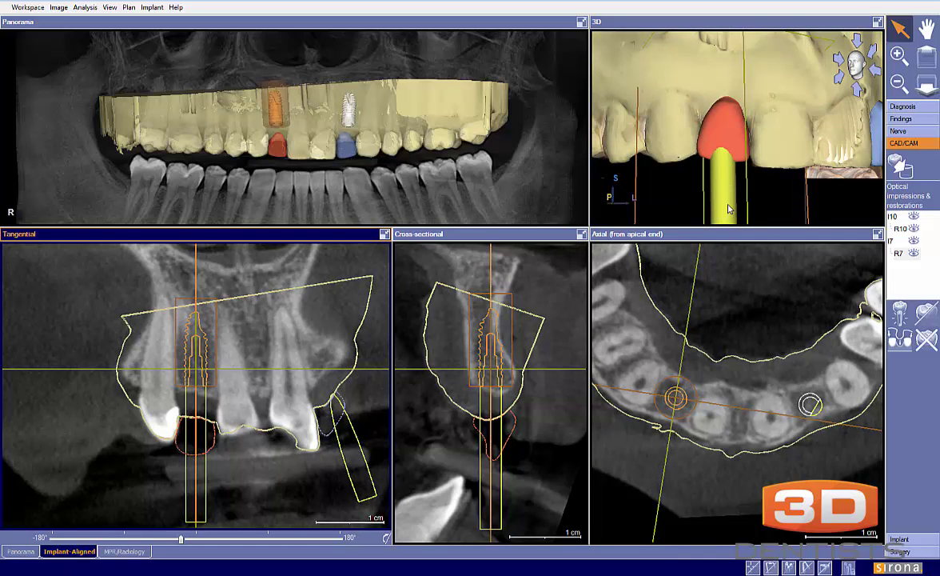
drag(723, 152, 651, 157)
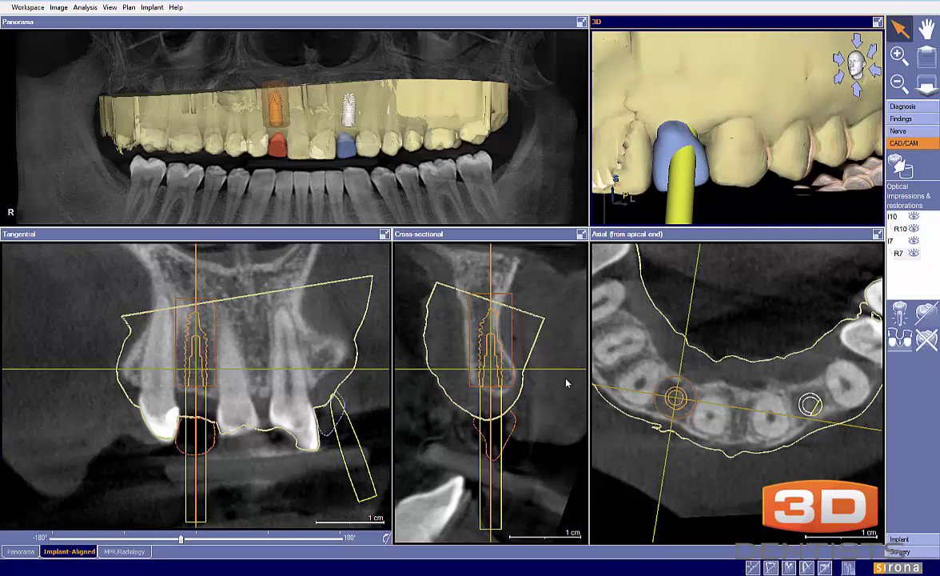
- Show Plan 1, mark the gum on the facial side below the site 7 implant in magenta, and return to Plan 2
drag(501, 396, 509, 408)
click(129, 7)
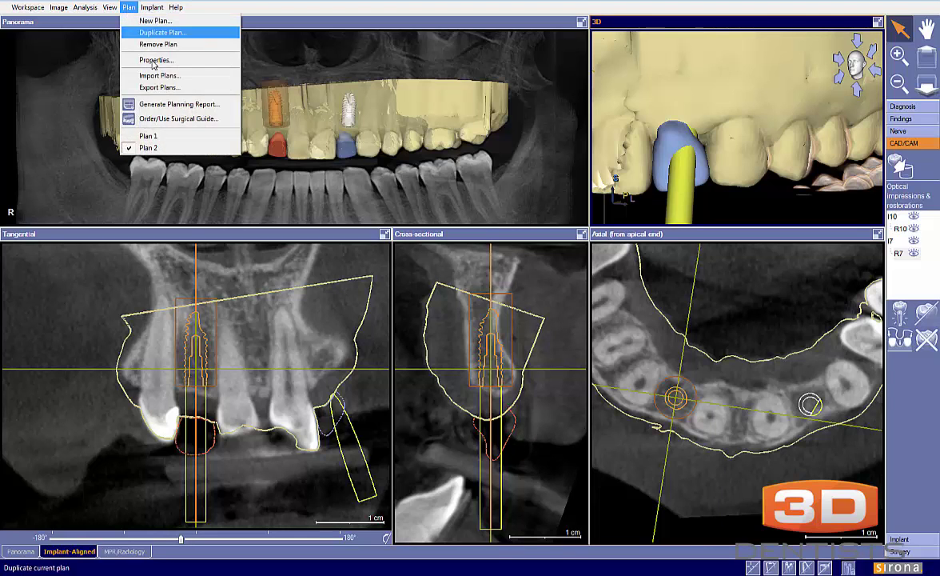
click(148, 136)
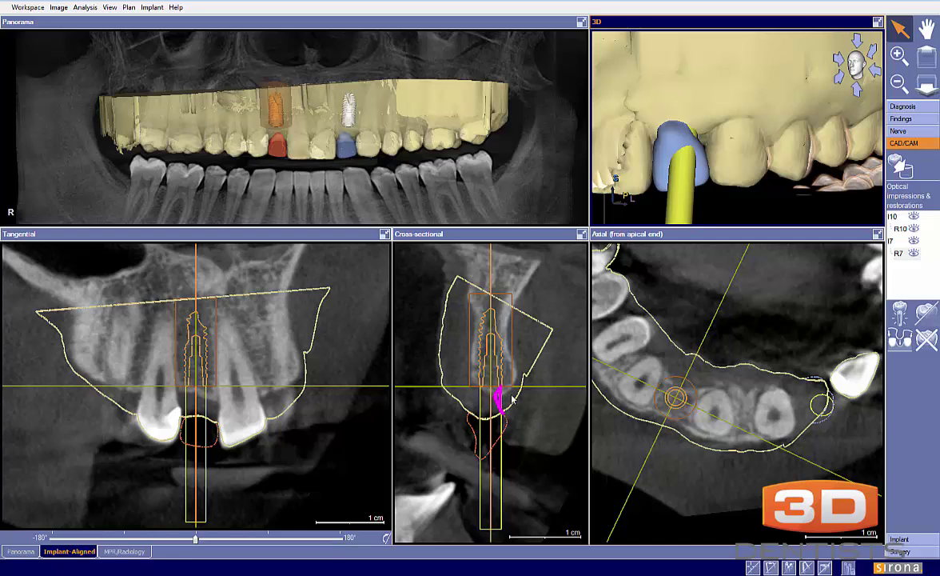
click(128, 8)
click(147, 148)
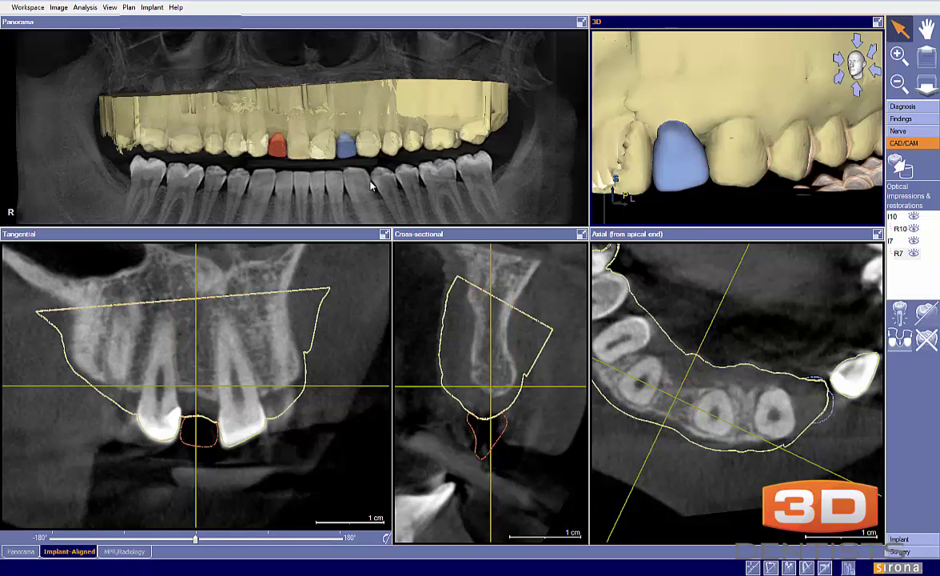
- Select the site 10 implant and tilt it in the cross-section so its axis runs through the biting edge of the blue restoration
click(349, 115)
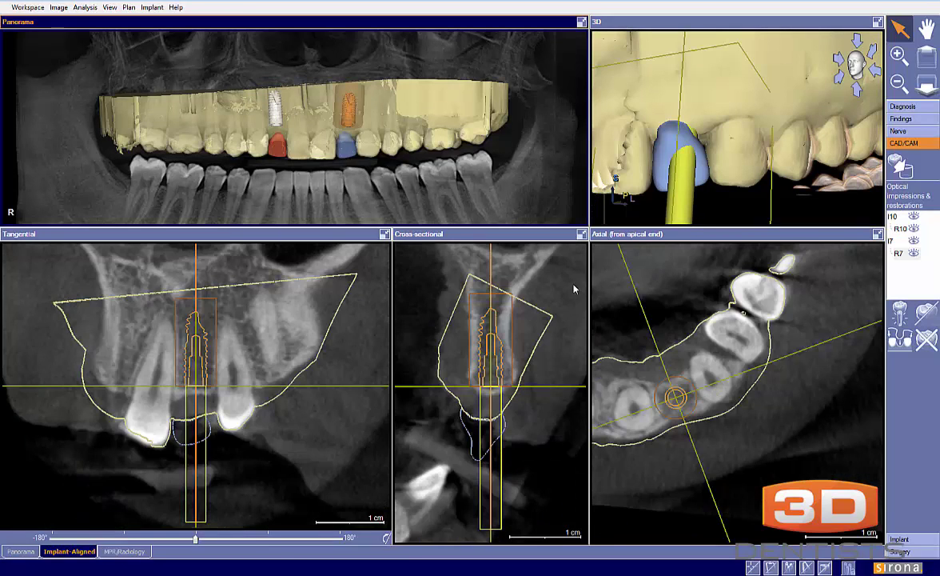
drag(491, 513, 472, 511)
drag(497, 350, 502, 347)
drag(489, 508, 485, 508)
drag(492, 268, 496, 267)
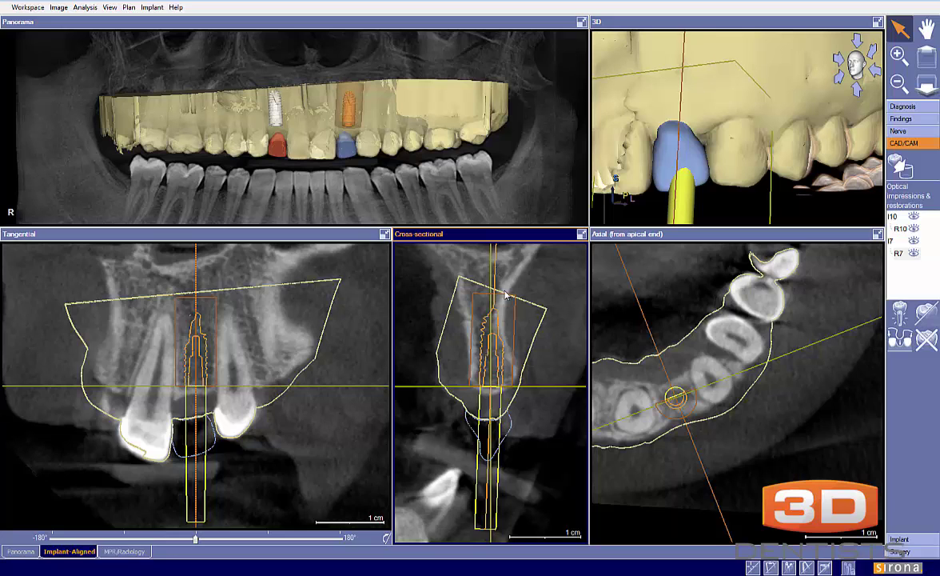
key(ctrl+z)
- Adjust the site 10 implant's tilt and position between the neighbouring roots in the tangential view, and check its axis in 3D
drag(197, 277, 202, 280)
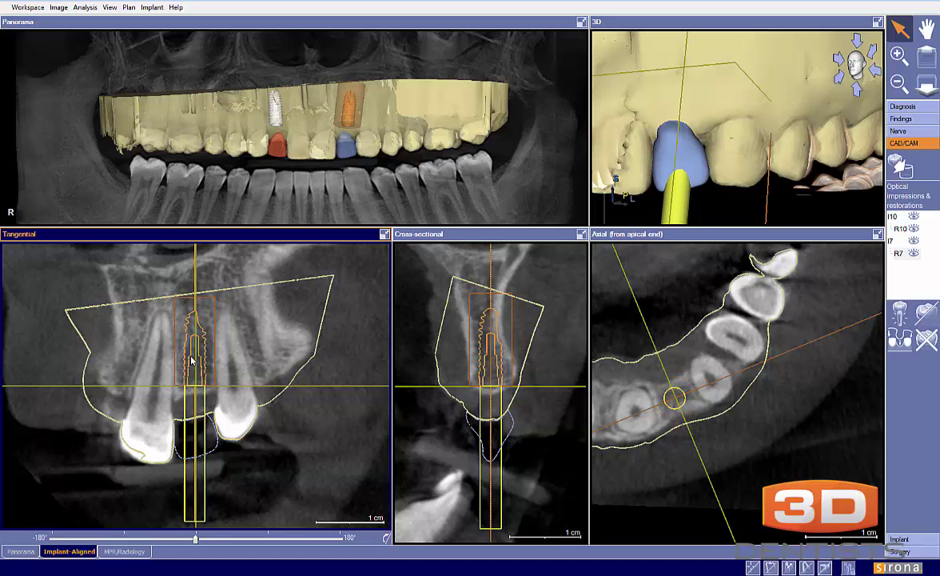
drag(190, 356, 191, 356)
drag(740, 151, 724, 202)
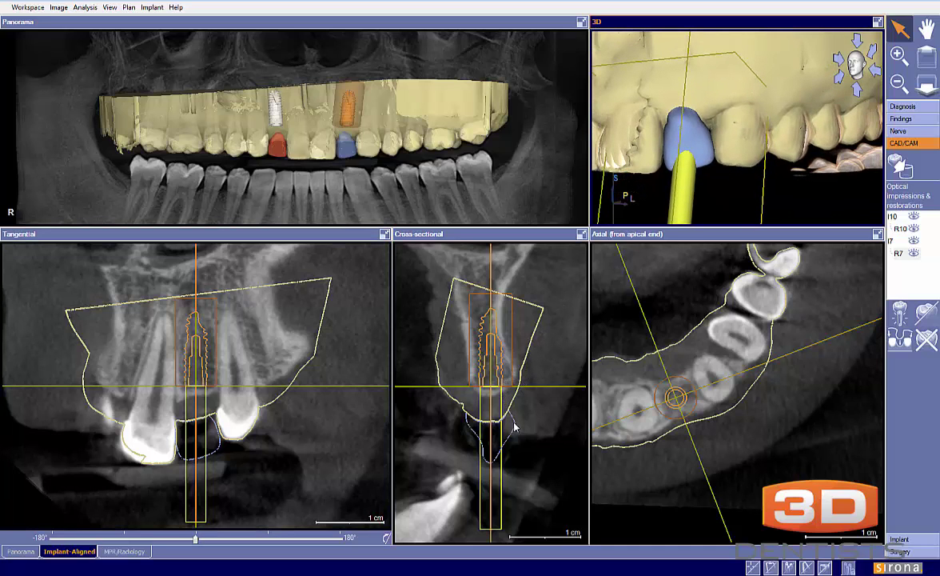
- Move the axial slice to the blue restoration's biting edge and tilt the site 10 implant in the tangential view to centre its axis there
scroll(609, 273, down, 6)
scroll(626, 386, down, 5)
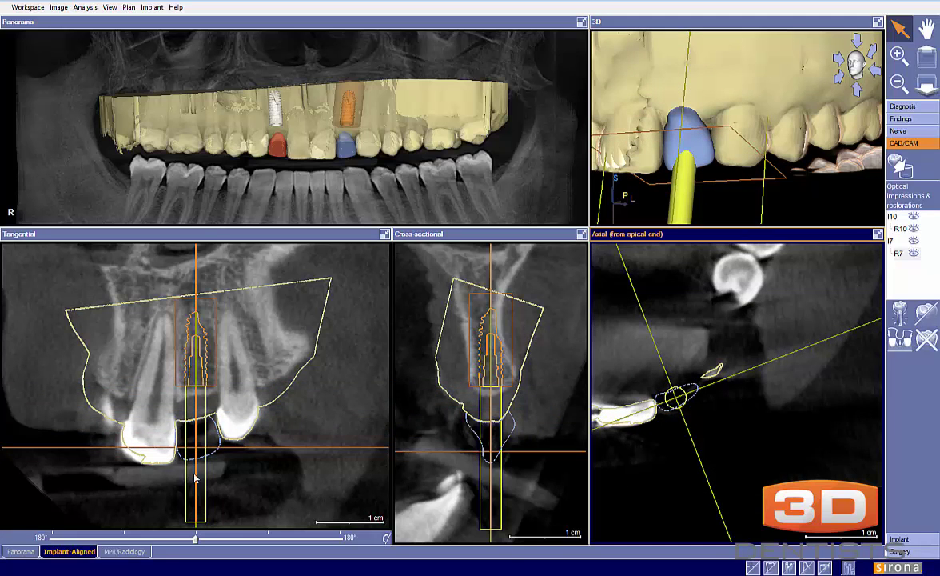
click(196, 501)
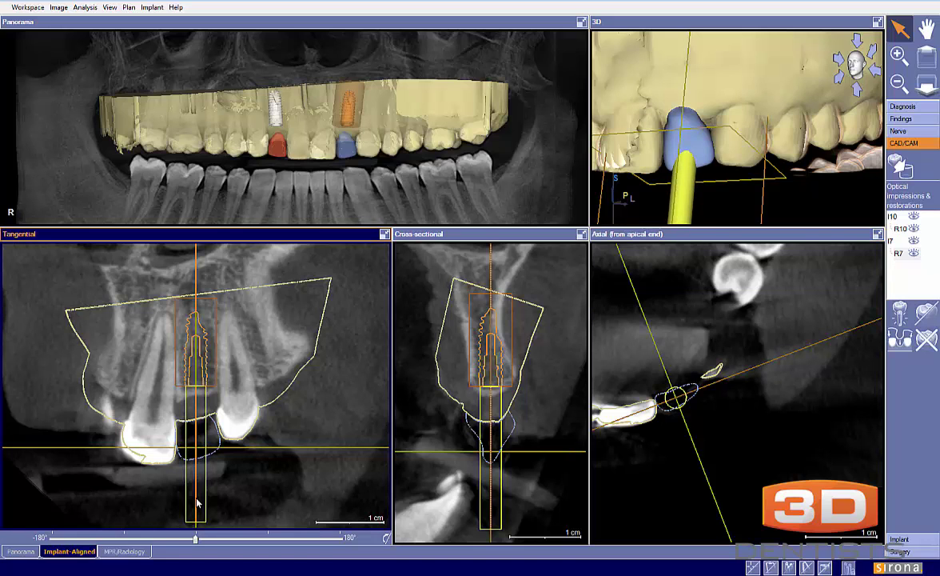
drag(198, 287, 194, 285)
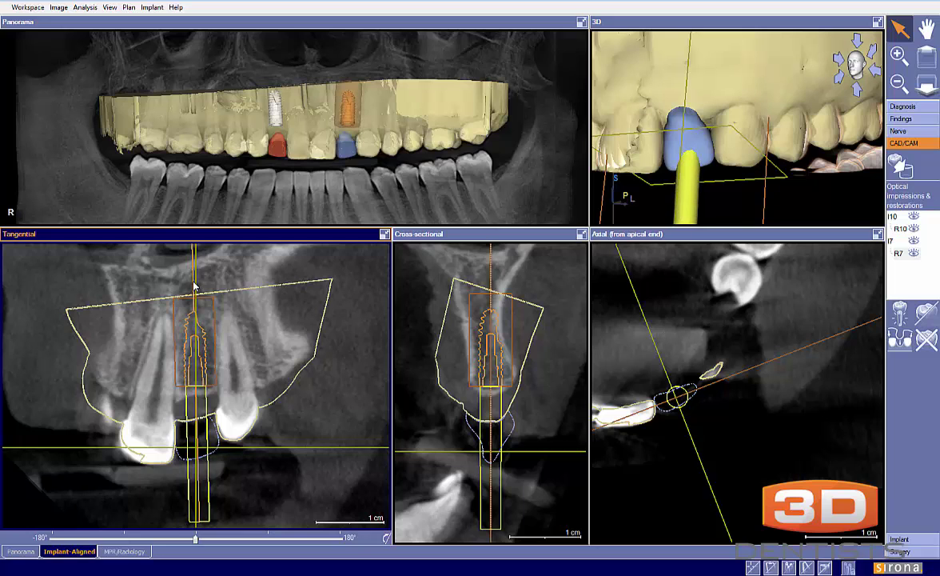